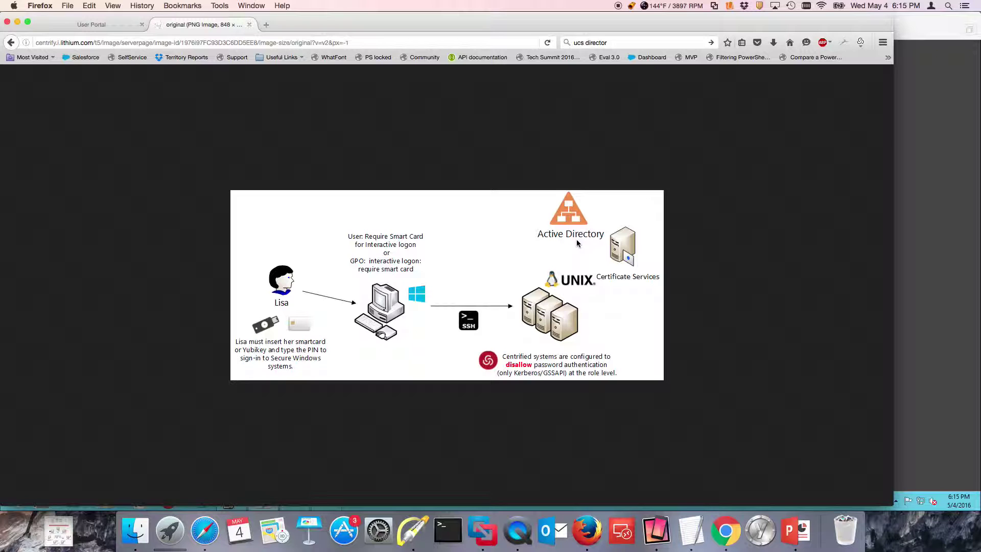
Step: Draw a red freehand arrow at the user's Yubikey in the smart-card SSO diagram
click(413, 529)
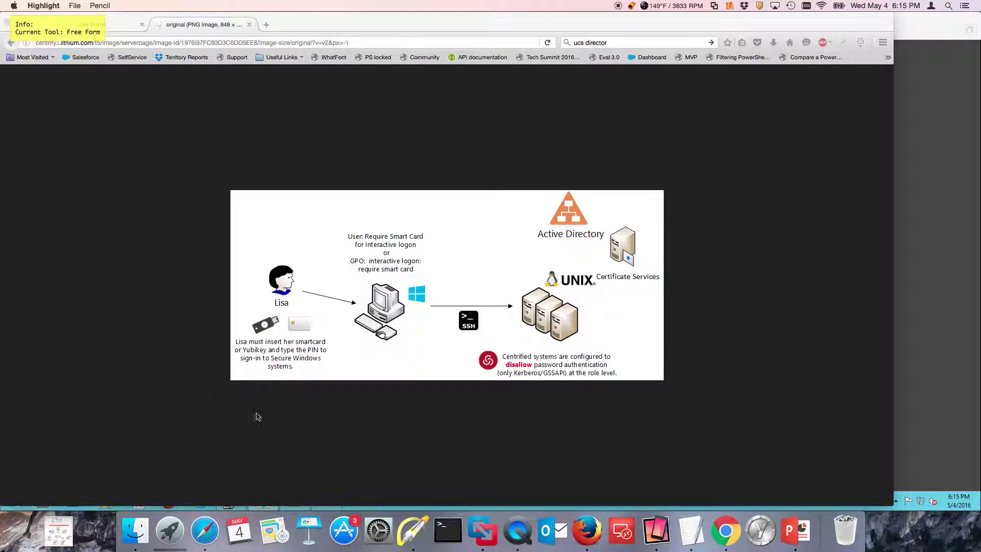
drag(218, 299, 249, 313)
Step: Switch to the Windows VM and run blog.ps1 in PowerShell ISE to build the Yubikey-Demo zone
key(super+q)
key(super+Tab)
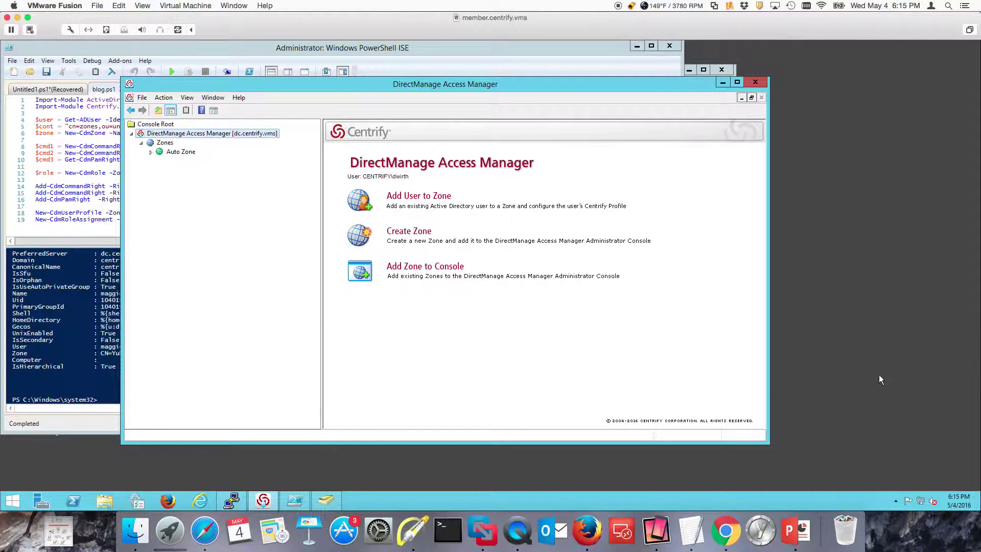
click(488, 57)
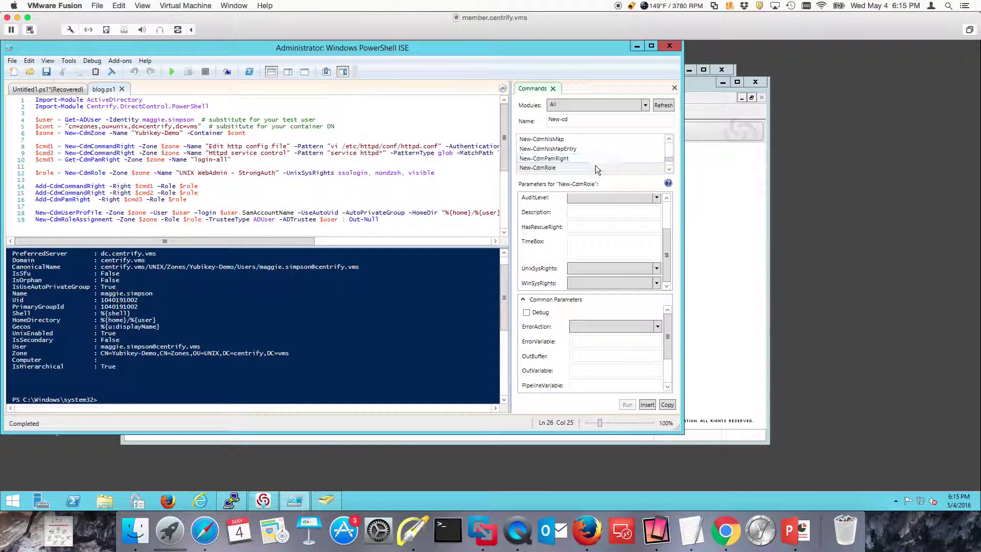
click(169, 71)
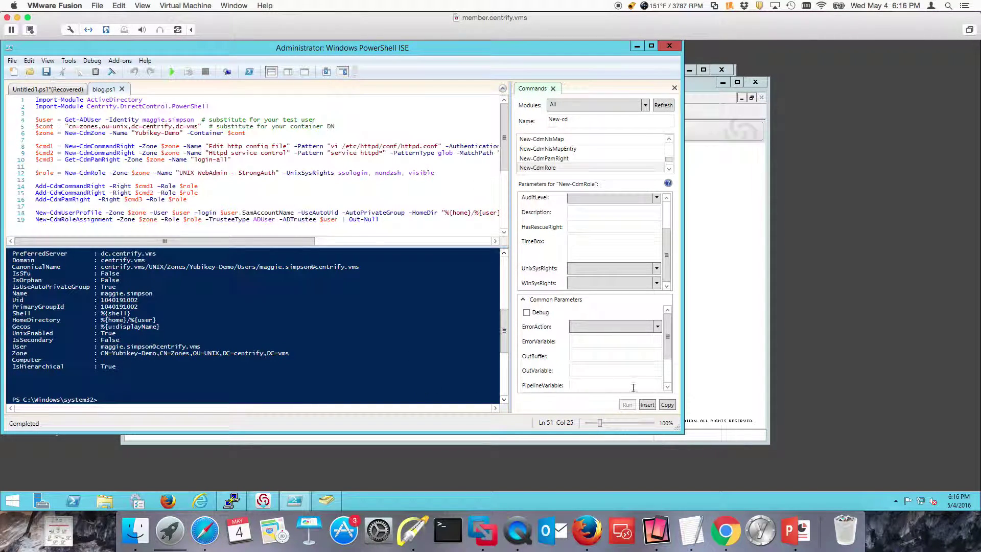
Step: Find the Yubikey-Demo zone and add it to the Access Manager console
click(733, 358)
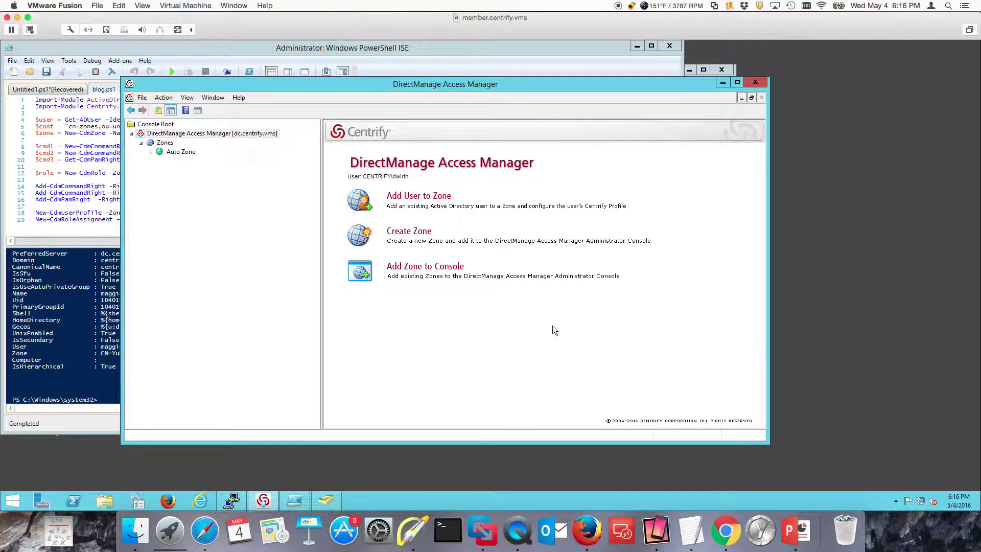
click(428, 269)
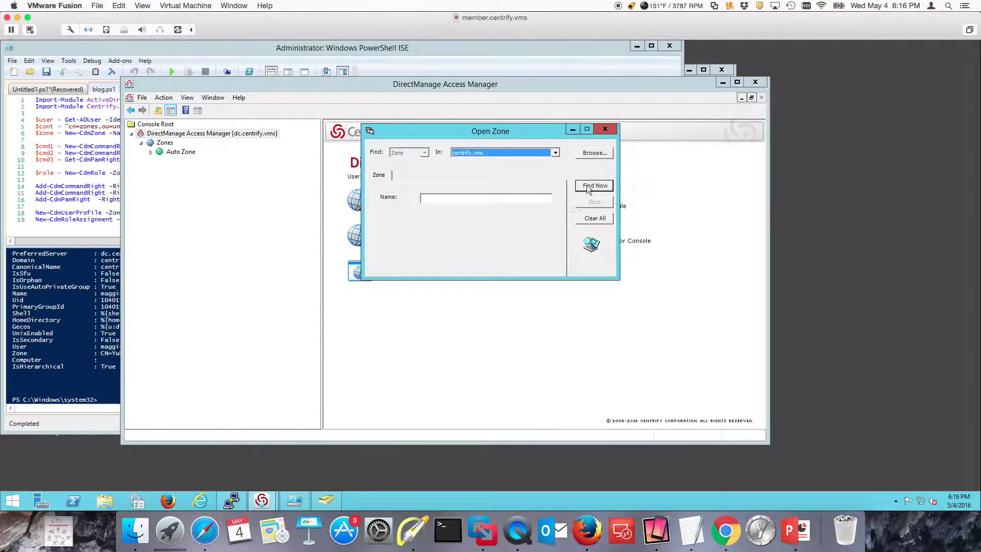
click(588, 186)
click(419, 319)
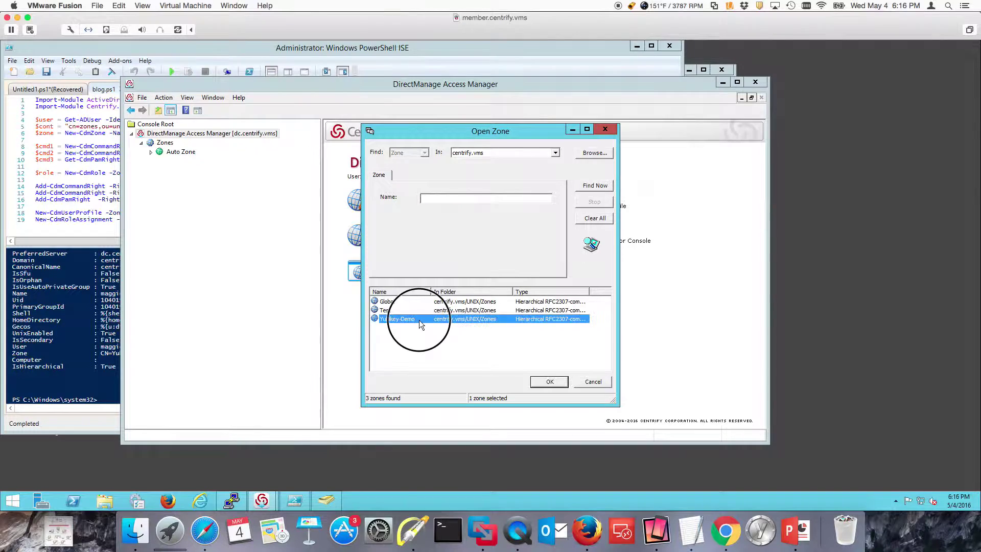
double_click(419, 320)
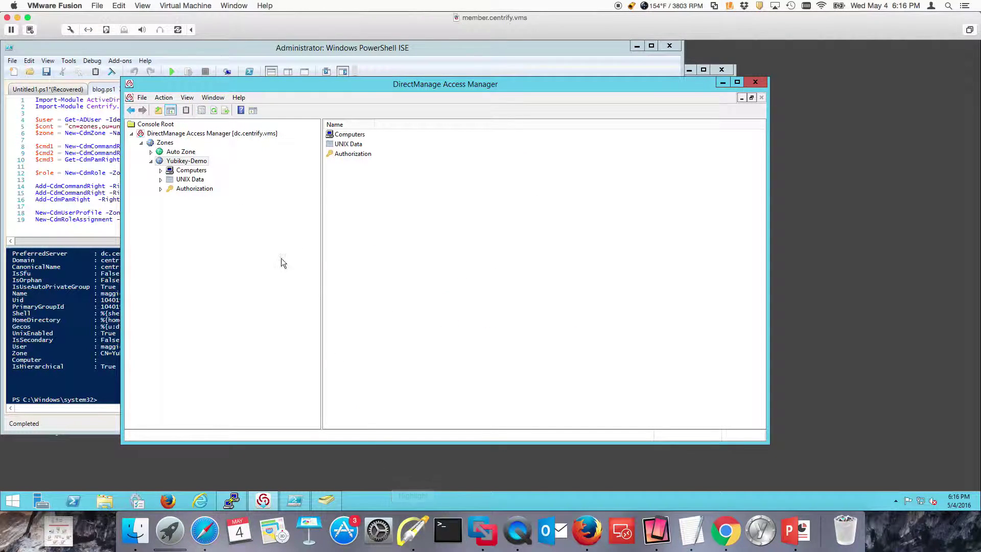
Step: View the test user's UNIX profile under UNIX Data > Users in Yubikey-Demo
click(192, 170)
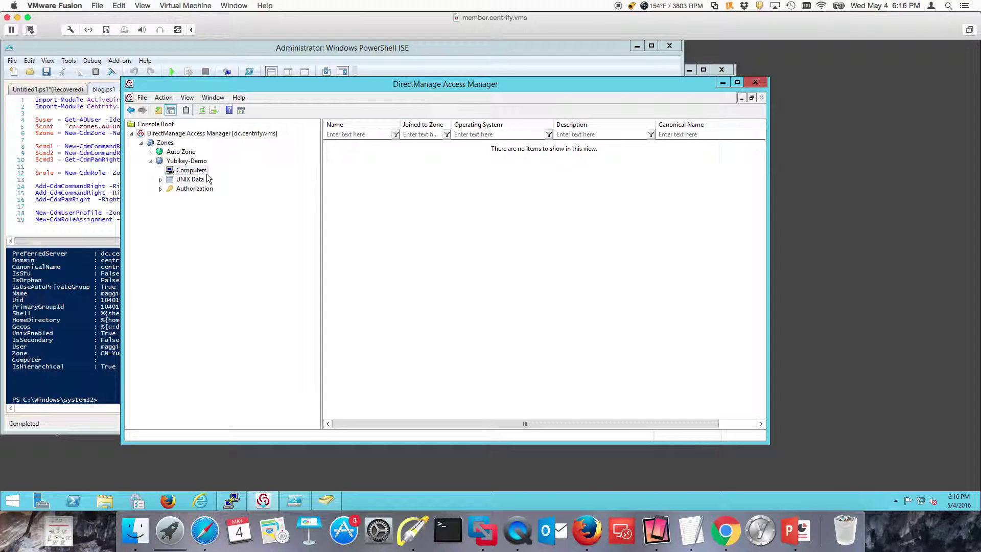
click(160, 179)
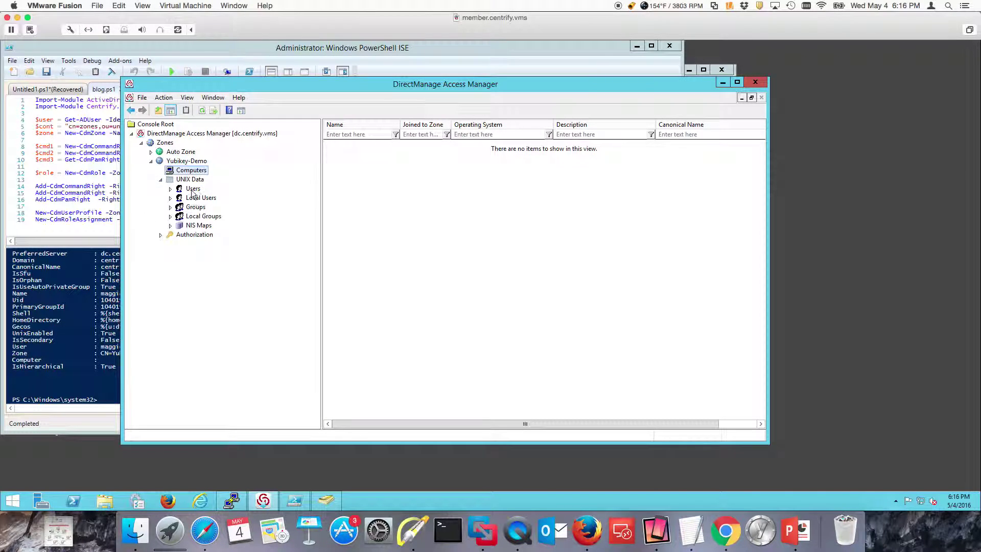
click(192, 189)
double_click(405, 145)
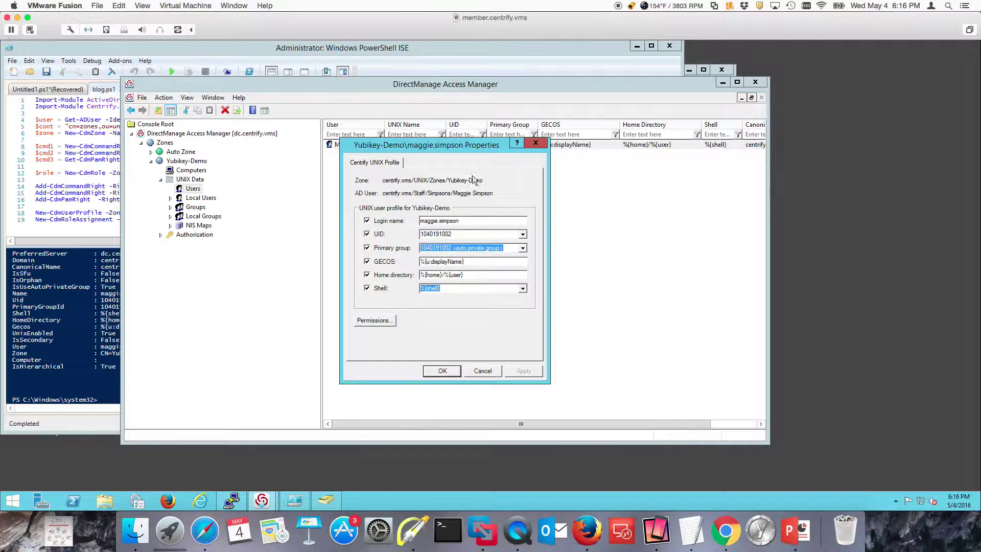
click(545, 146)
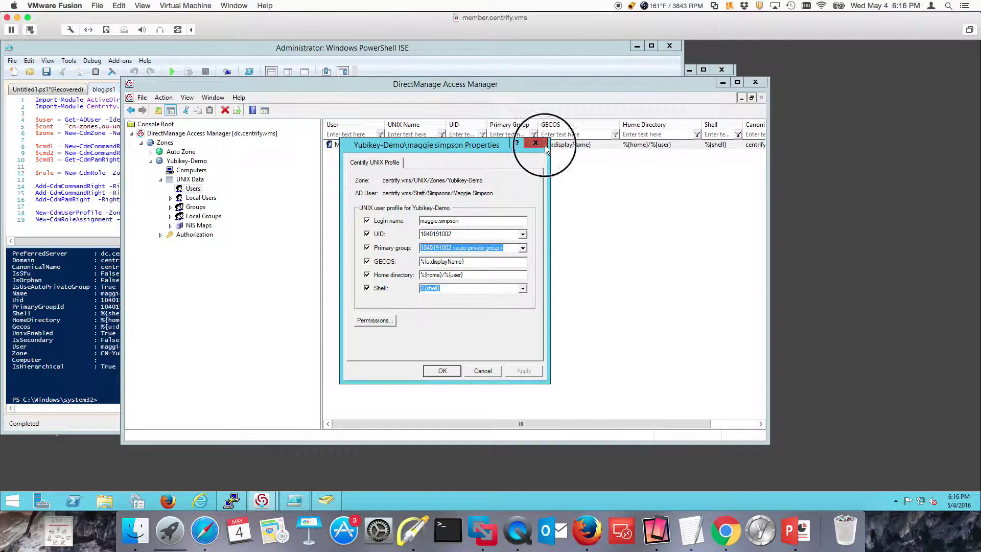
Step: Open the test user's account properties in Staff > Simpsons to check the smart-card requirement
click(325, 500)
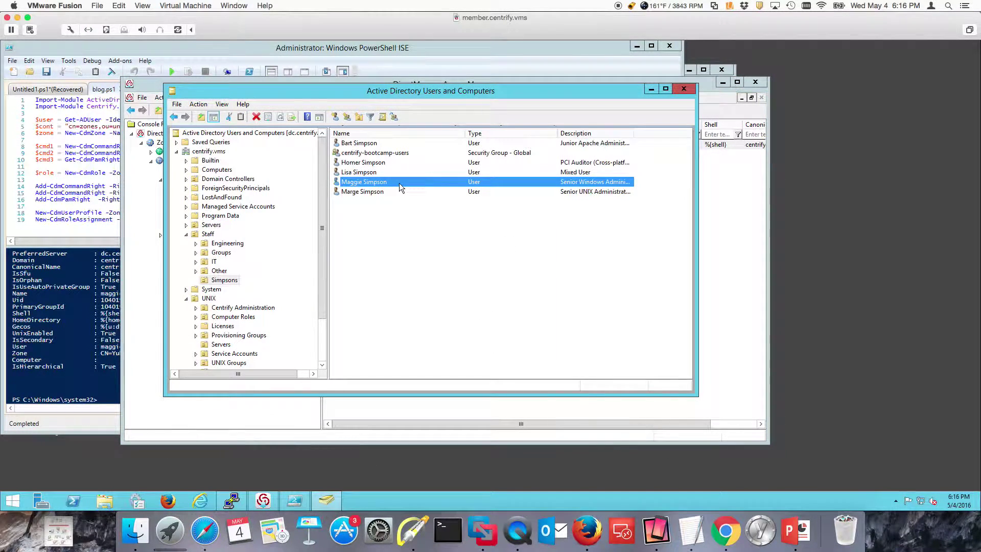
double_click(400, 185)
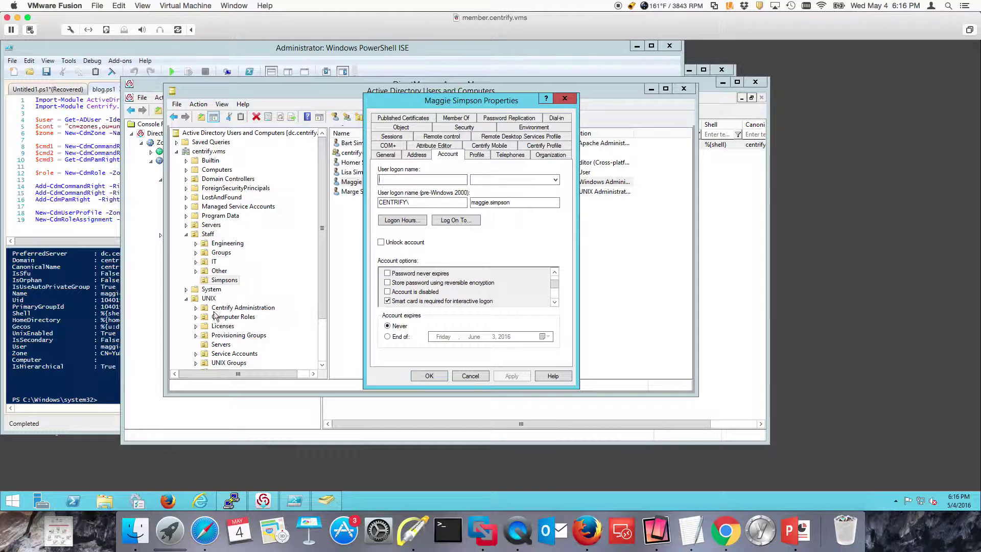
Step: Review the test user's UNIX WebAdmin - StrongAuth/Yubikey assignment under Authorization > Role Assignments
click(151, 319)
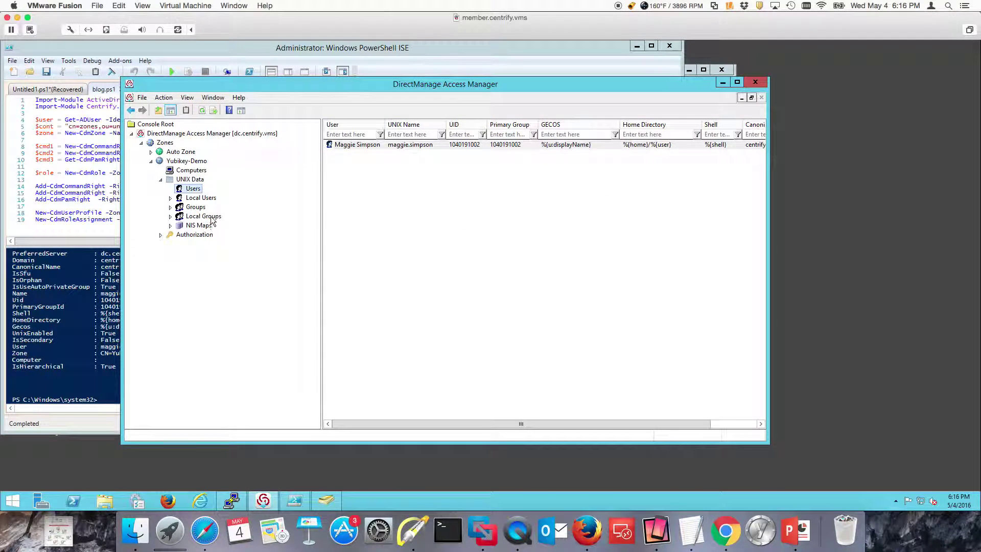
click(161, 234)
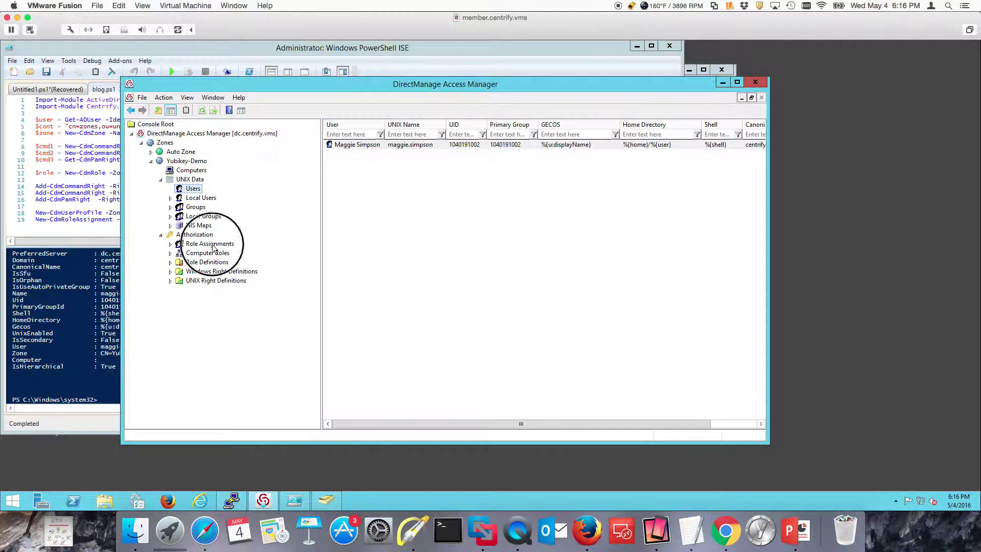
click(214, 245)
double_click(394, 144)
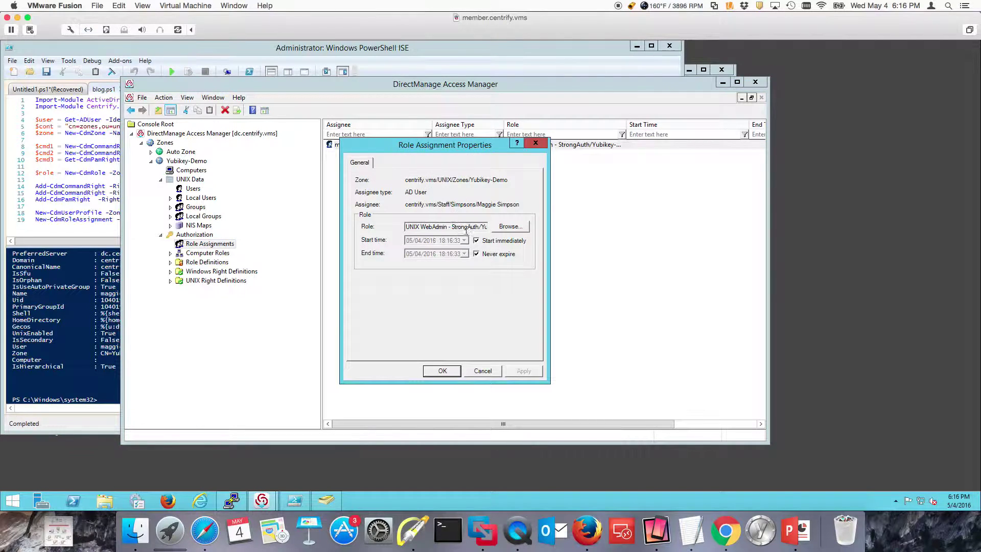
click(480, 368)
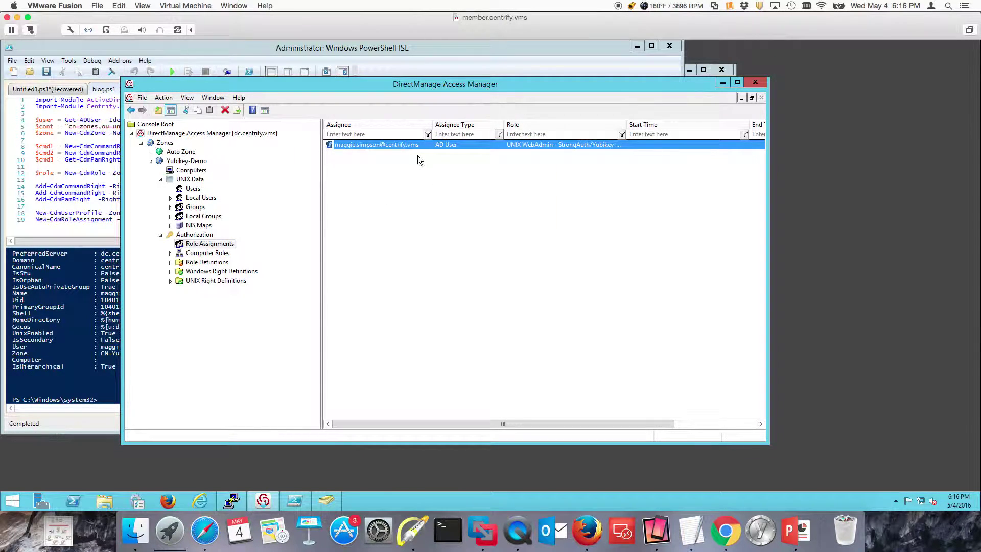
click(417, 156)
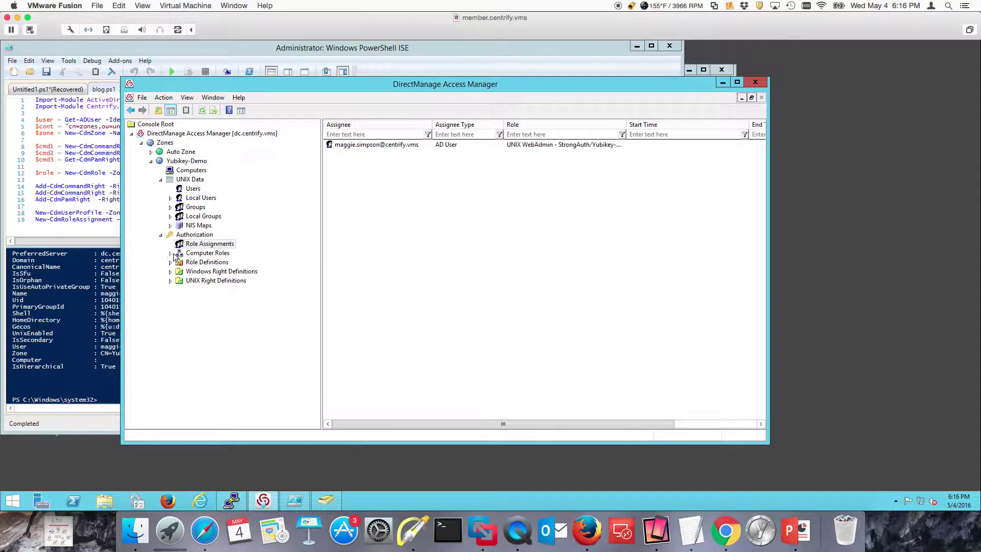
Step: Show the System Rights tab of the UNIX WebAdmin - StrongAuth role's properties
click(215, 262)
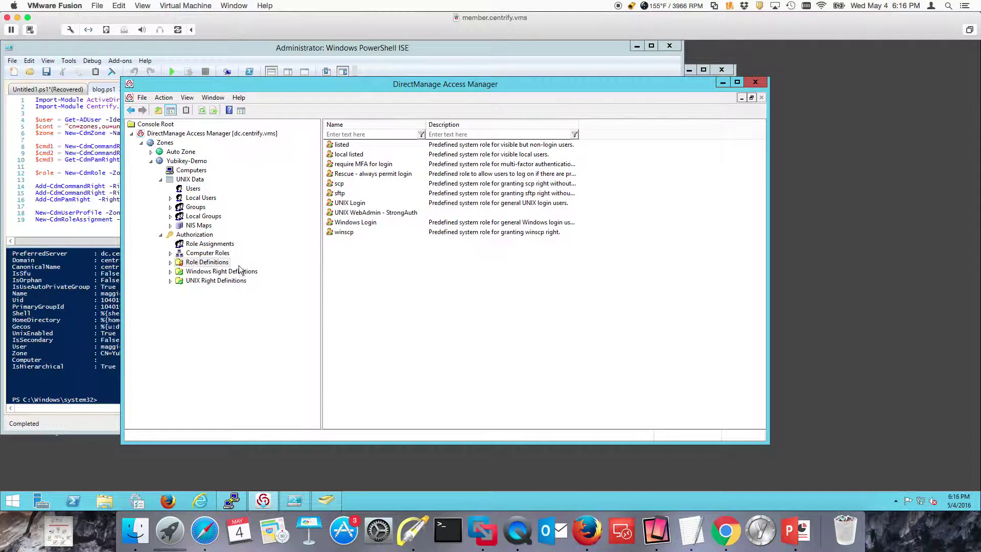
double_click(376, 212)
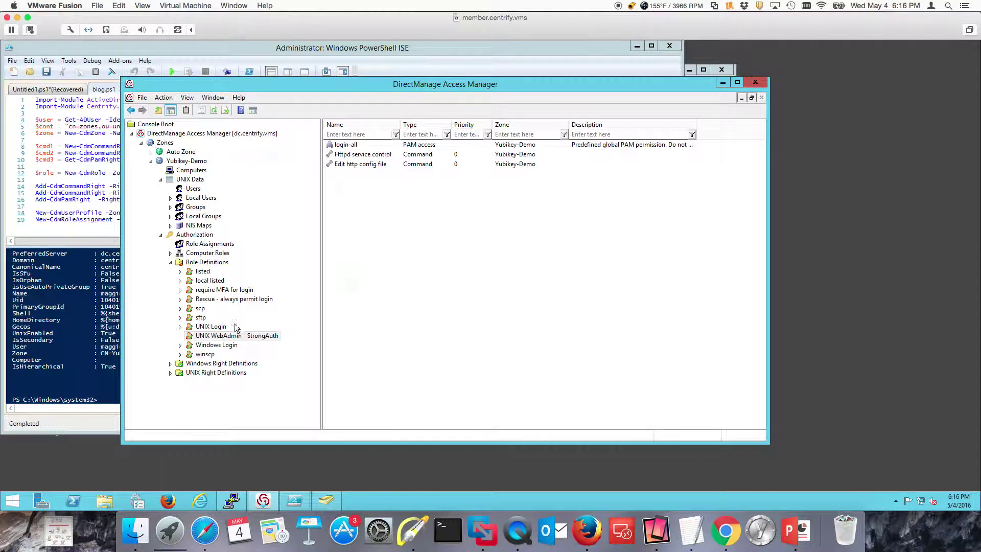
right_click(234, 340)
click(277, 437)
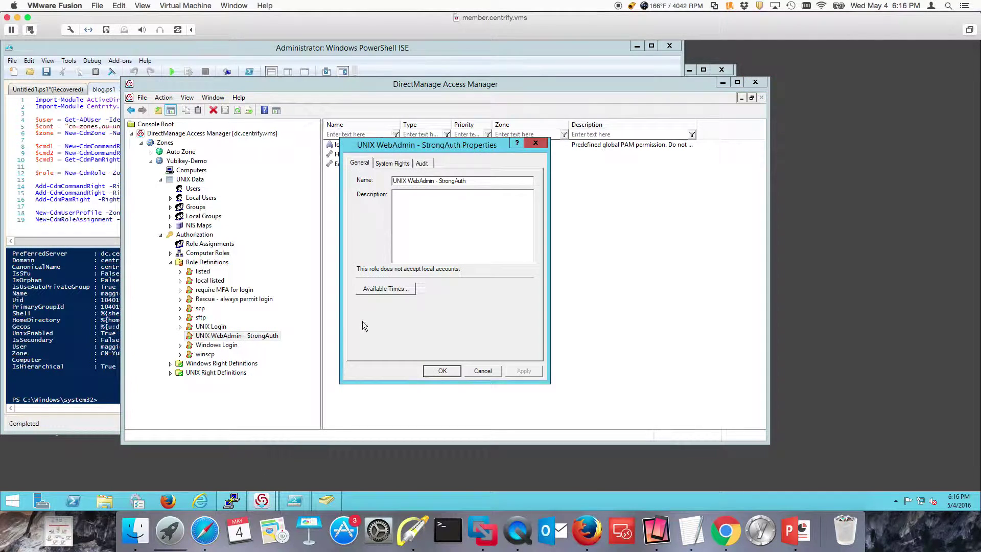
click(392, 163)
Step: Mark the UNIX rights, SSO login and multi-factor authentication settings with arrows, then close the properties
click(411, 531)
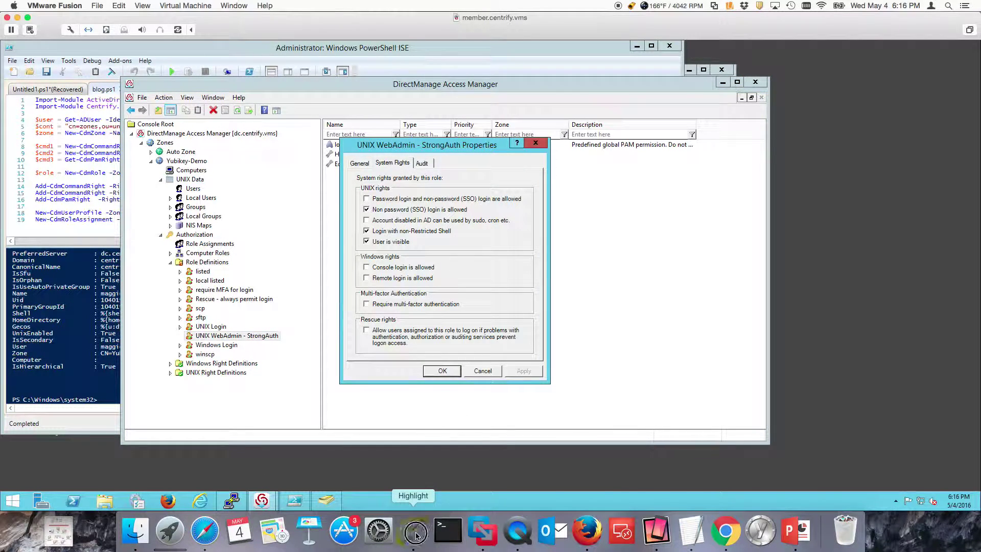
key(a)
drag(307, 188, 357, 199)
drag(515, 208, 481, 209)
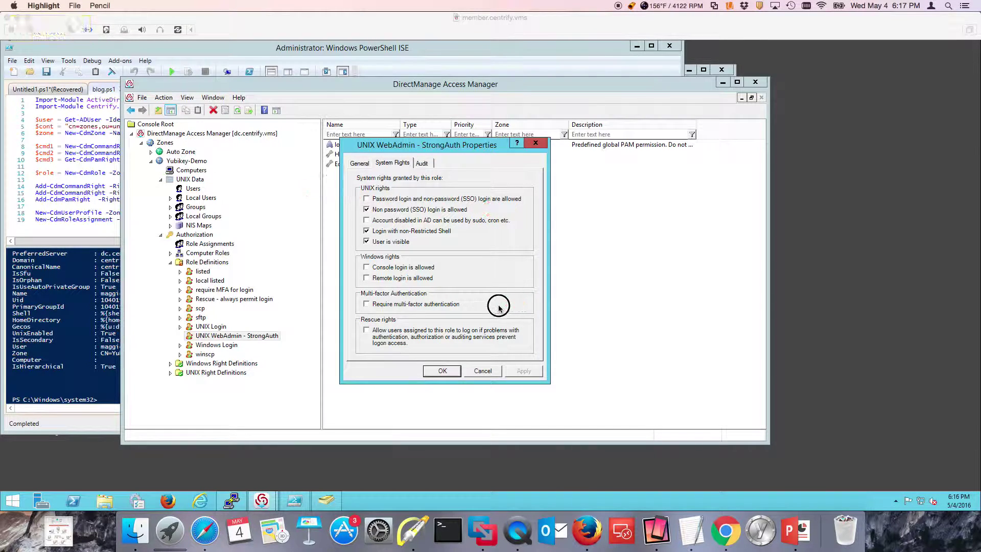
drag(523, 303, 471, 305)
key(Escape)
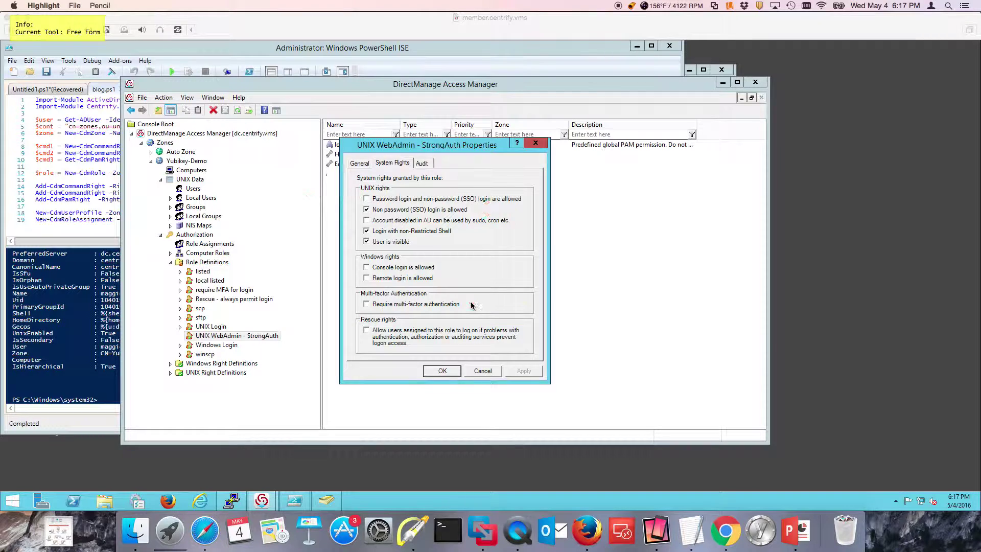
click(485, 372)
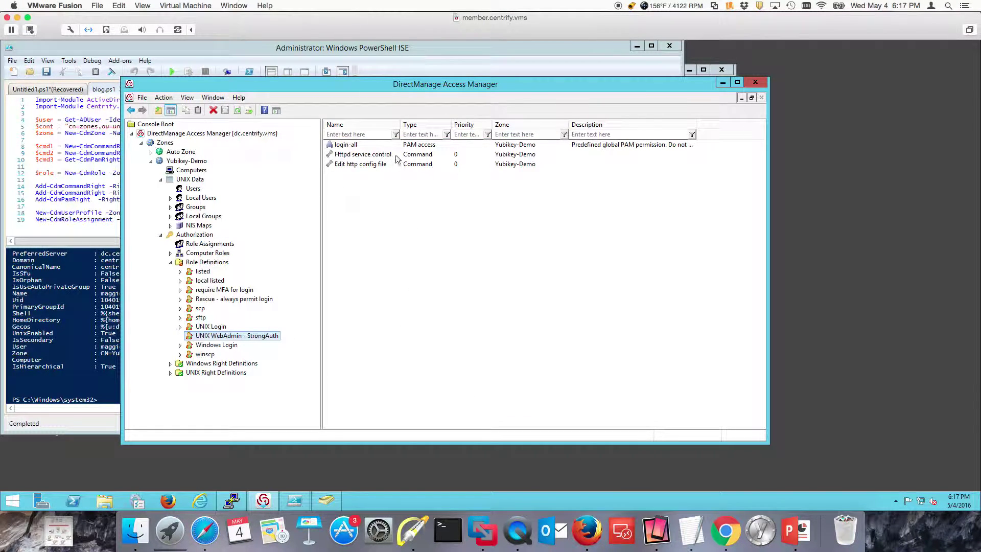
Step: Highlight the login-all, Httpd service control and Edit http config file rights in turn
click(352, 145)
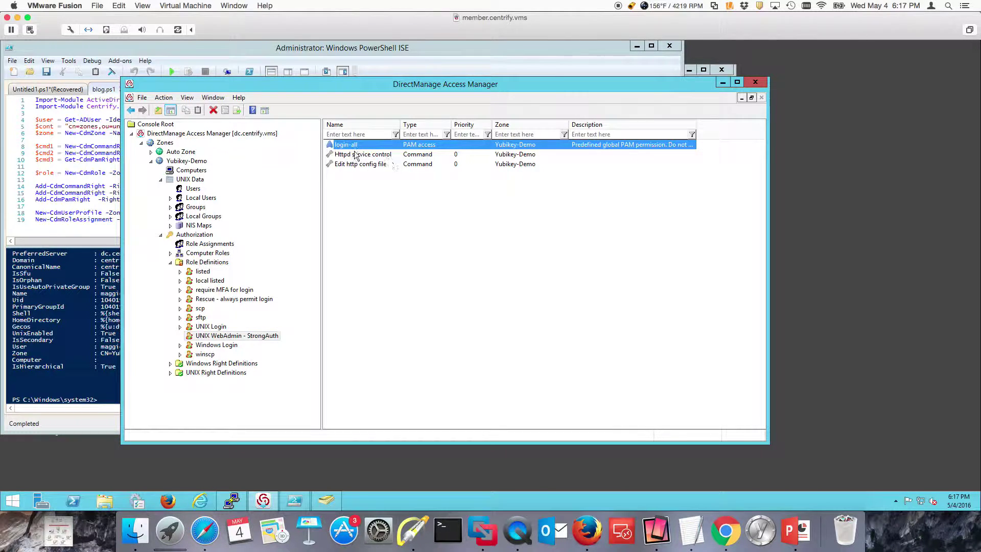
click(380, 156)
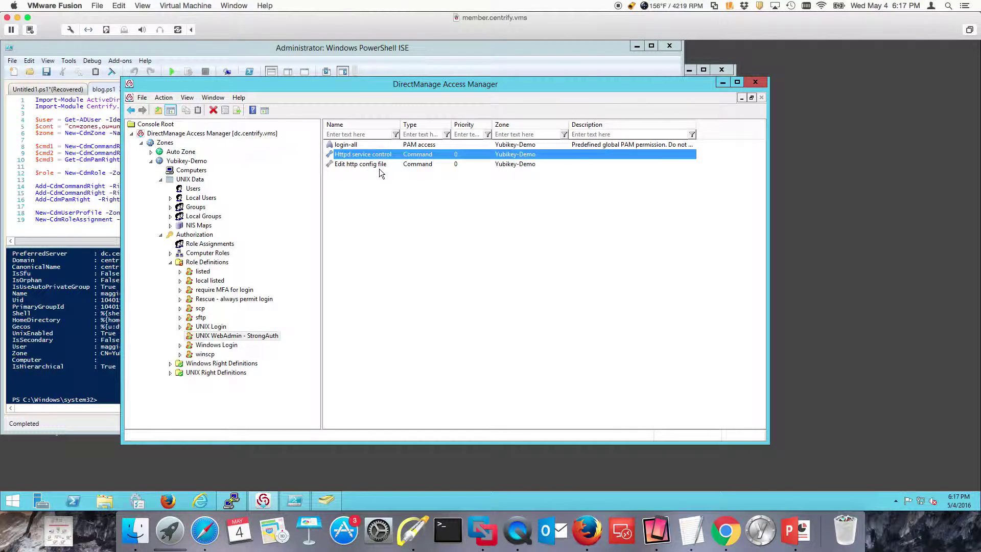
click(388, 165)
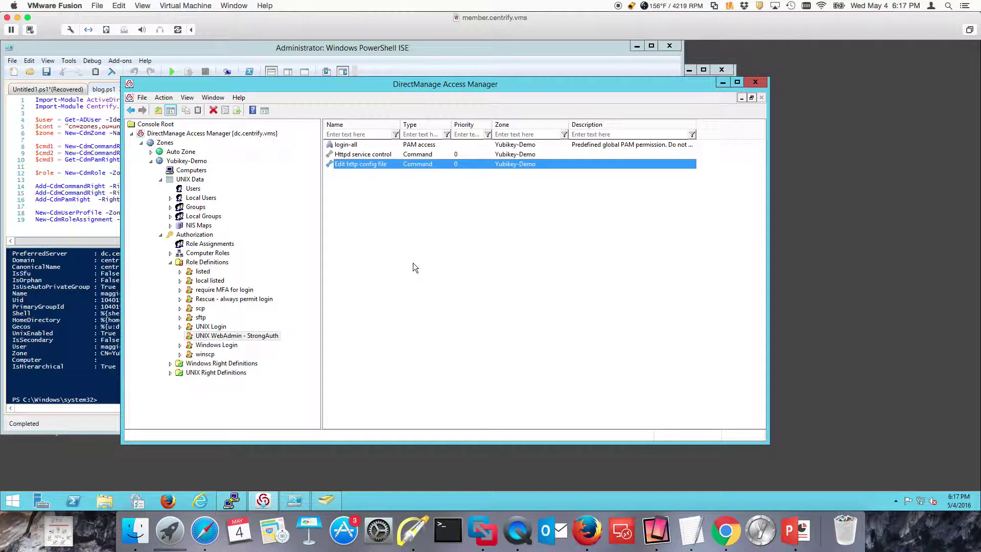
click(428, 306)
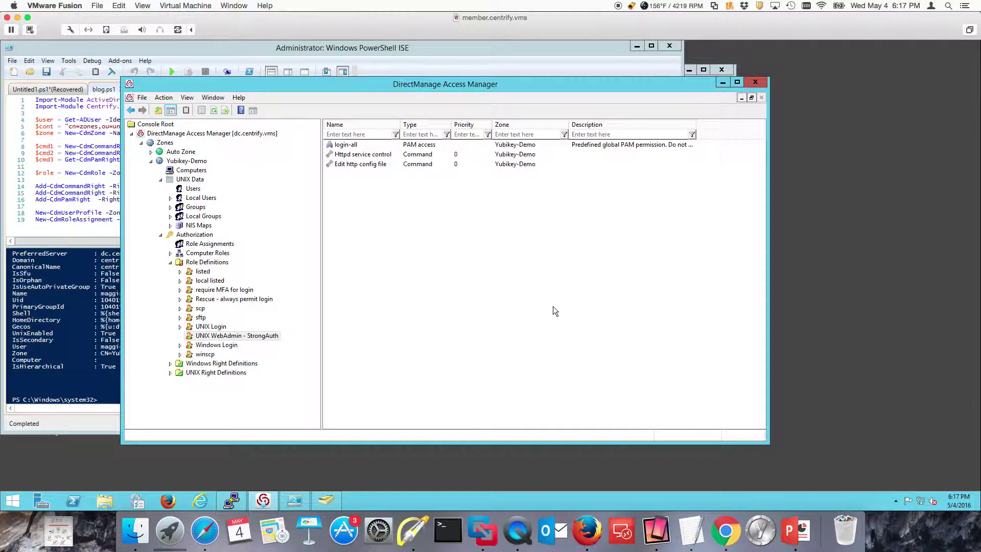
Step: Clear the terminal and rerun 'yum info CentrifyDC CentrifyDC-openssh' from history
click(233, 498)
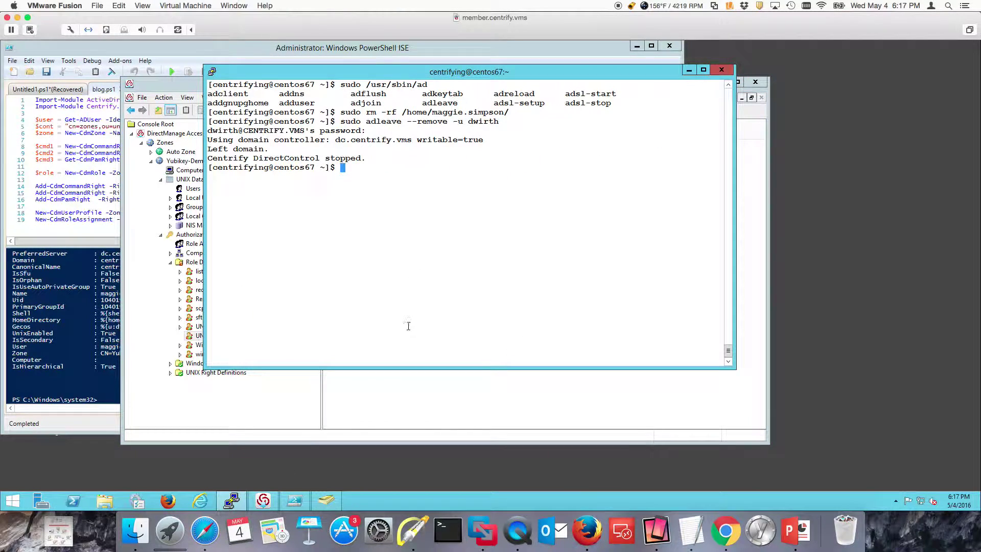
text(clear)
key(Return)
key(Up)
key(Up)
key(Up)
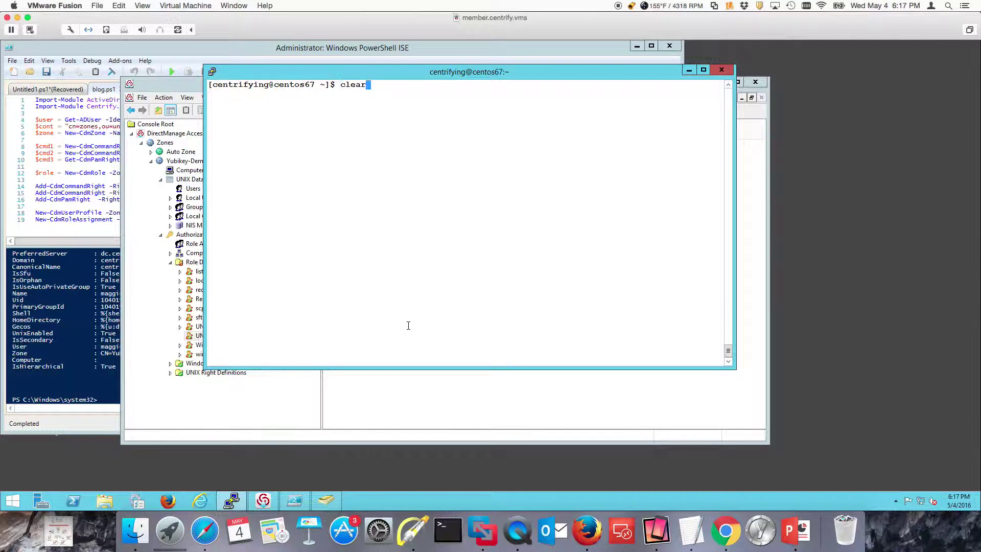
key(Up)
key(Up)
key(Up)
key(Up)
key(Up)
key(Up)
key(Down)
key(Return)
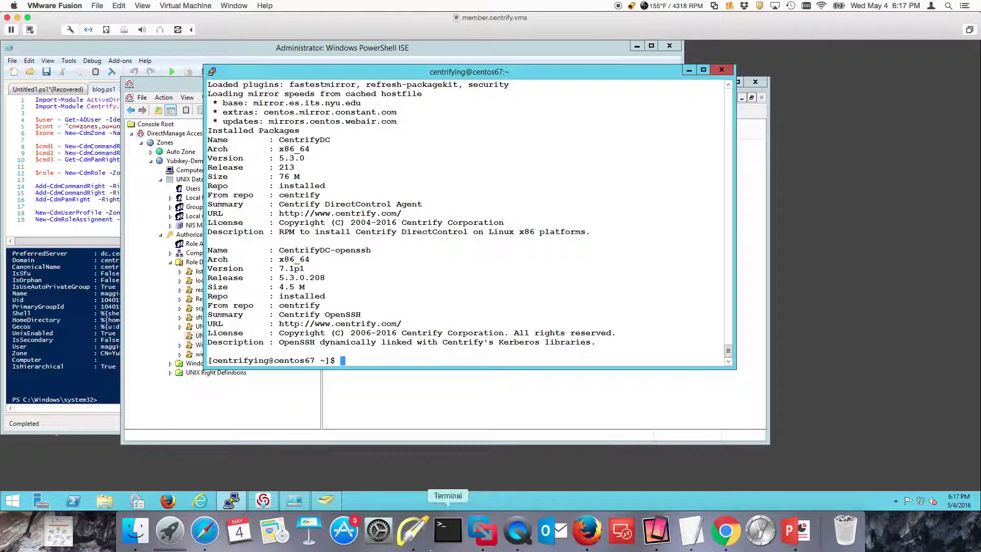
Step: Mark the CentrifyDC 5.3.0-213 and CentrifyDC-openssh 7.1p1 version lines with annotations
click(412, 531)
drag(424, 148, 346, 159)
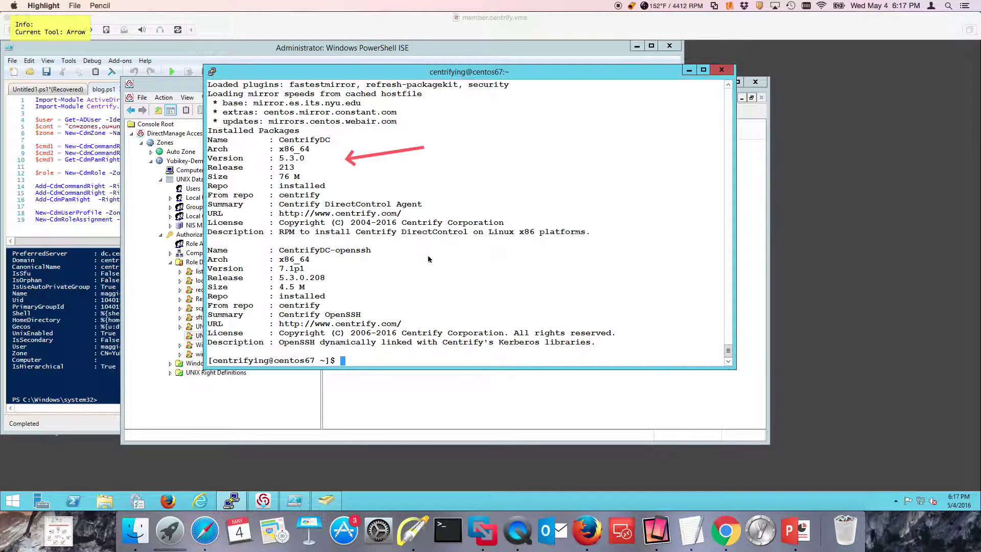
drag(464, 263, 366, 278)
key(f)
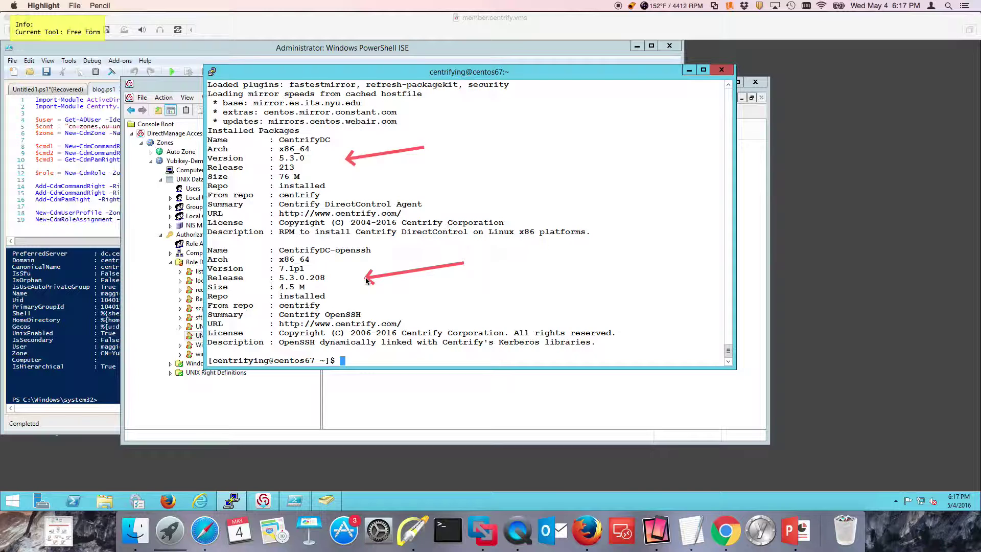
key(Escape)
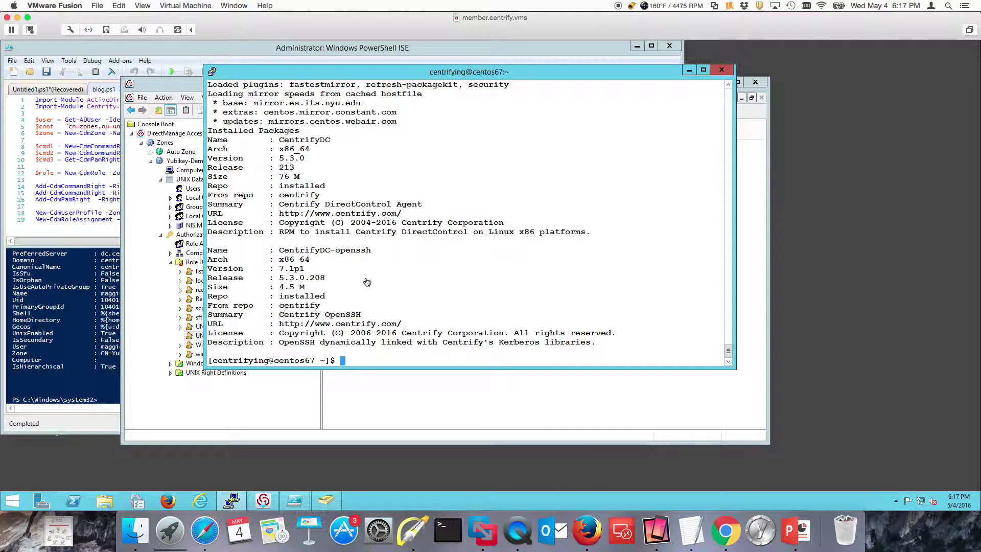
Step: Run 'adinfo -T centrify.vms' to check the ports on dc.centrify.vms
key(Up)
key(Up)
key(Up)
key(Up)
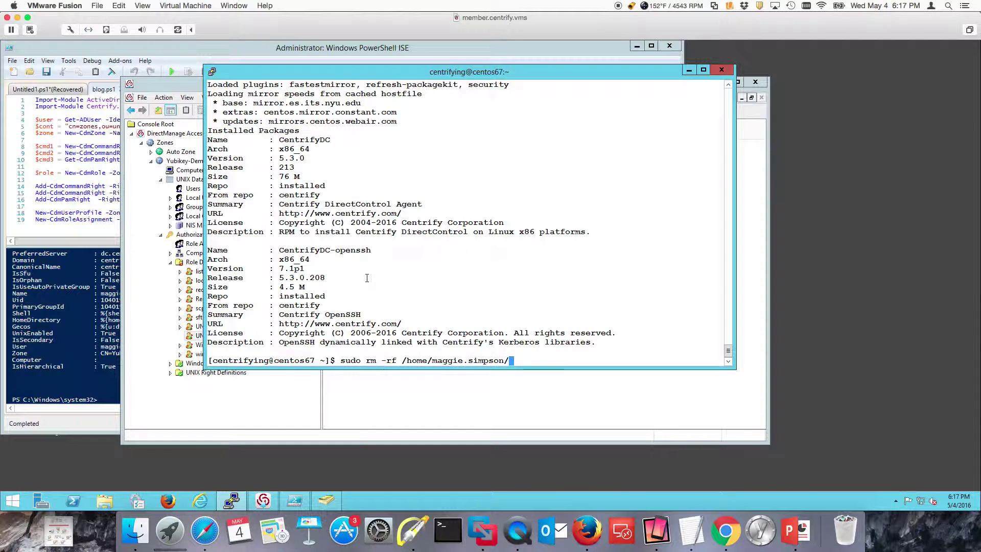
key(Up)
key(Up)
key(Up)
key(Up)
key(Up)
key(Up)
key(Up)
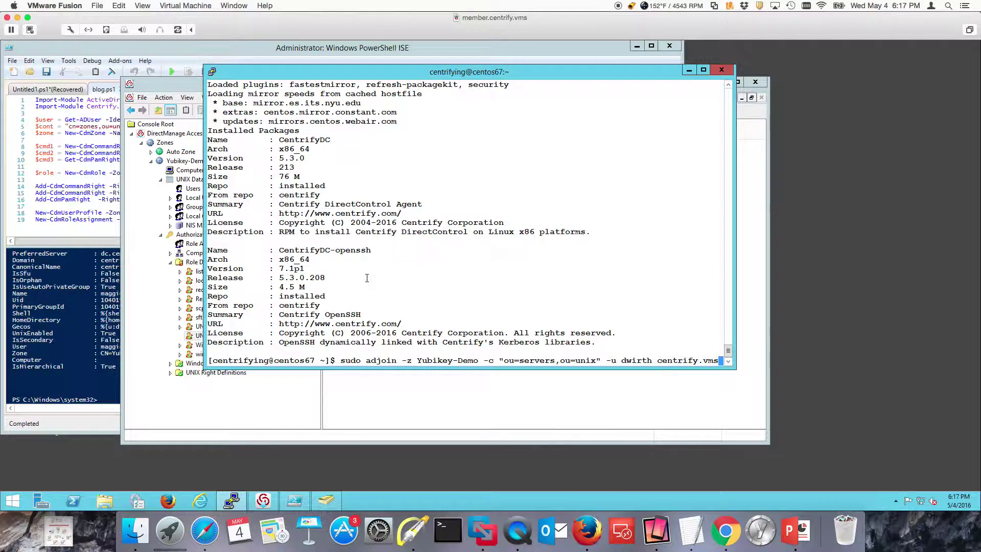
key(Down)
key(Down)
key(Down)
key(Down)
key(Down)
key(Down)
key(Down)
key(Down)
key(Down)
key(Down)
key(Down)
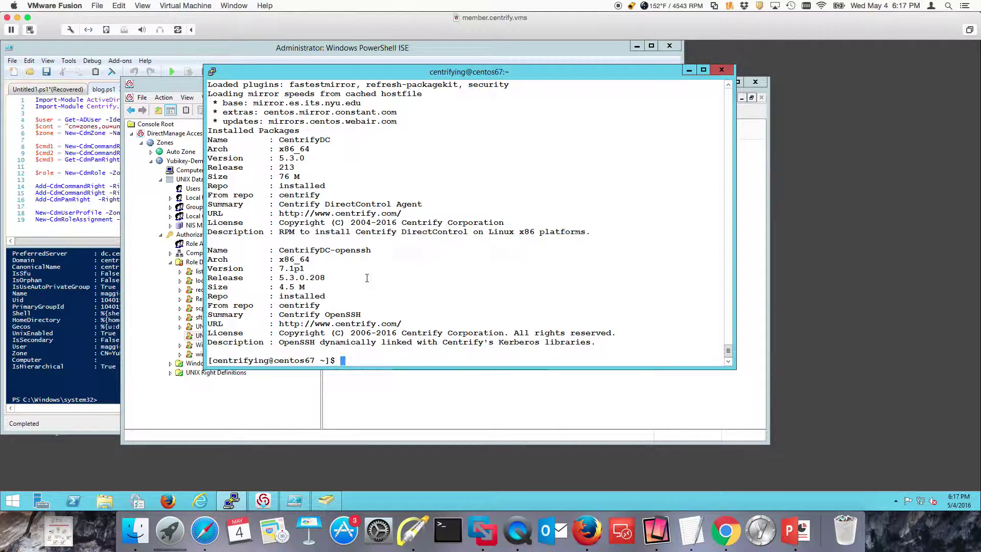
text(adinfo -T centrify)
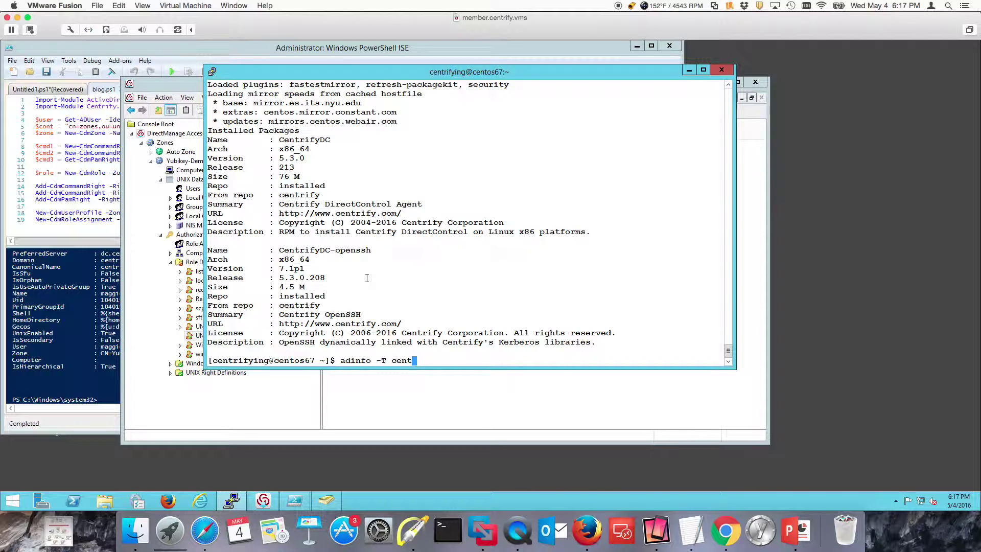
key(BackSpace)
key(BackSpace)
key(BackSpace)
key(BackSpace)
text(rify.vms)
key(Return)
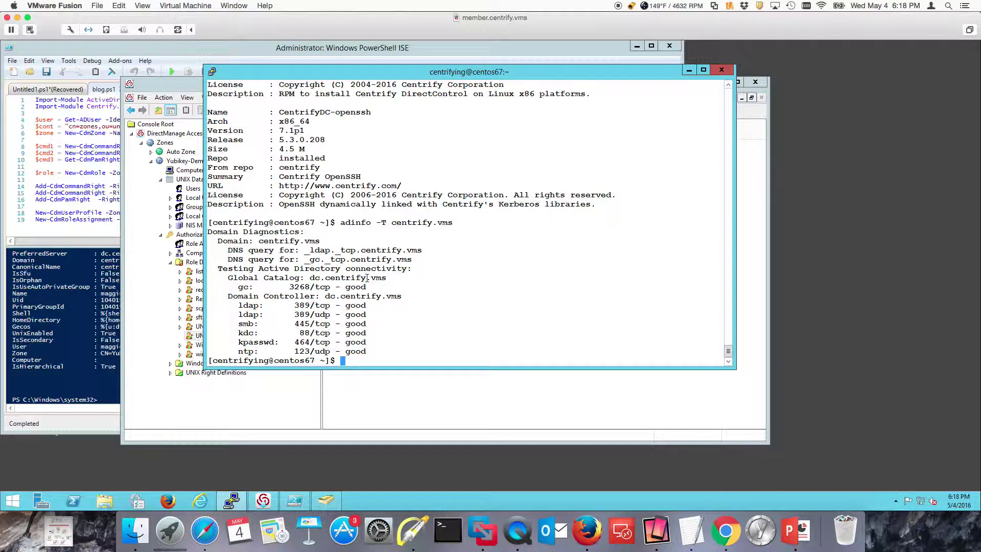
Step: Rerun 'sudo adjoin -z Yubikey-Demo -c "ou=servers,ou=unix"' with the administrator password, then begin a ping command
key(Up)
key(Up)
key(Up)
key(Up)
key(Up)
key(Up)
key(Up)
key(Up)
key(Up)
key(Up)
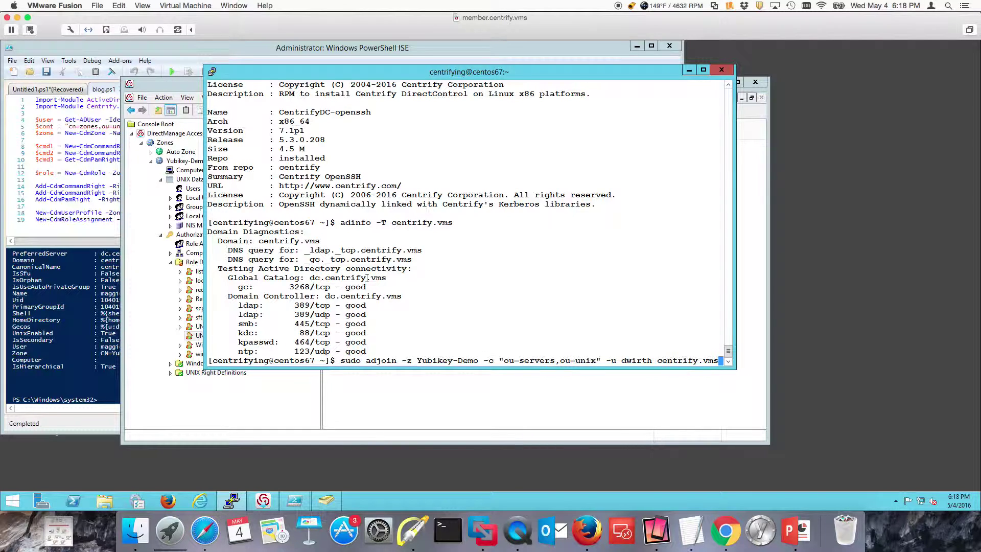
key(Return)
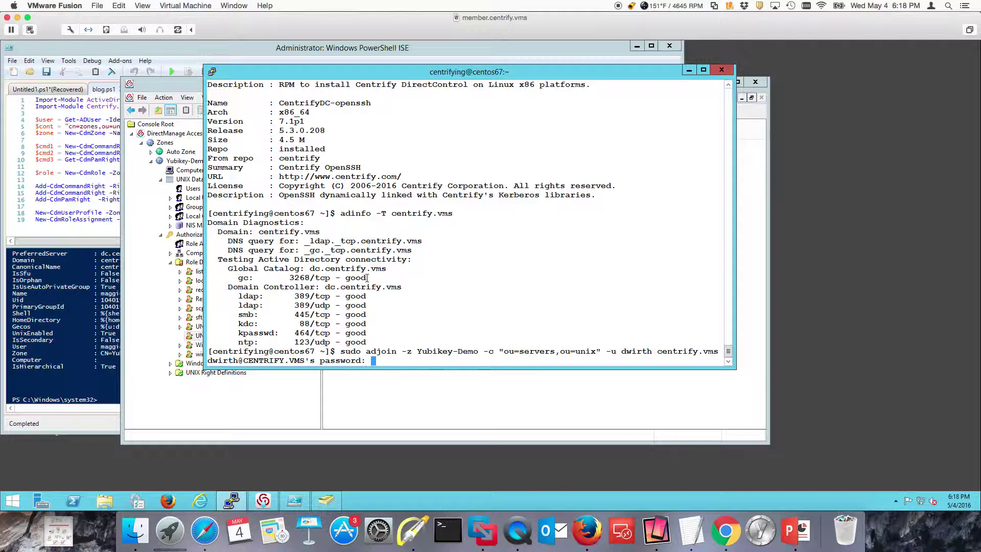
key(Return)
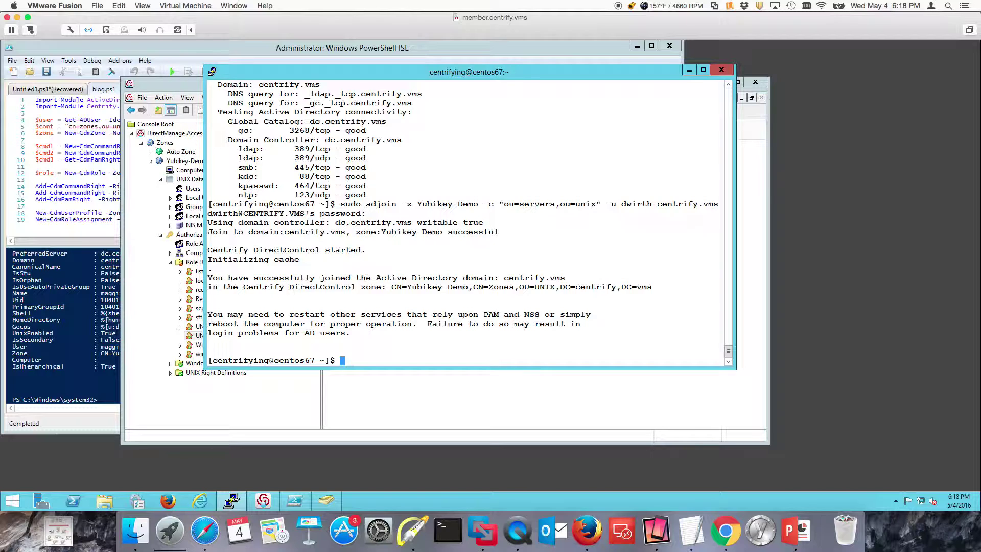
text(ping centos07)
Step: Ping the host centos07
key(Return)
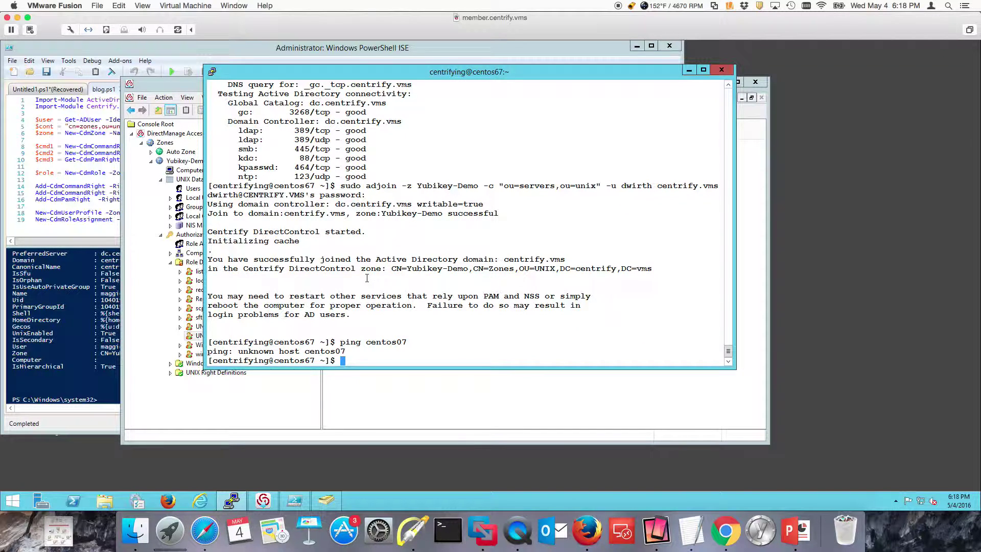
Step: Ping centos67 instead, confirm replies from 192.168.81.34, stop it and clear the terminal
key(Up)
key(Left)
key(Left)
key(Left)
key(Left)
key(Right)
key(Right)
key(Right)
key(Right)
key(Left)
key(BackSpace)
text(6)
key(Return)
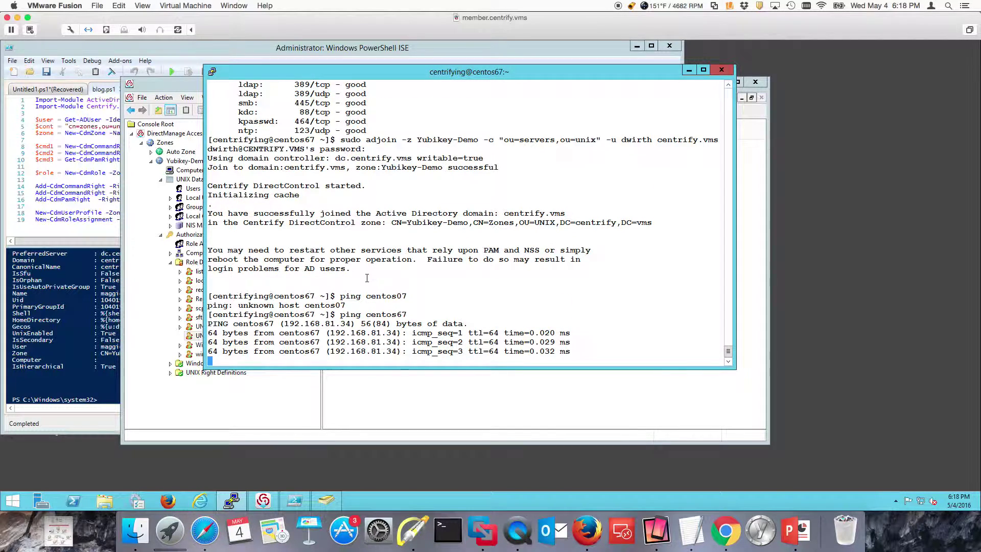
key(ctrl+c)
text(clear)
key(Return)
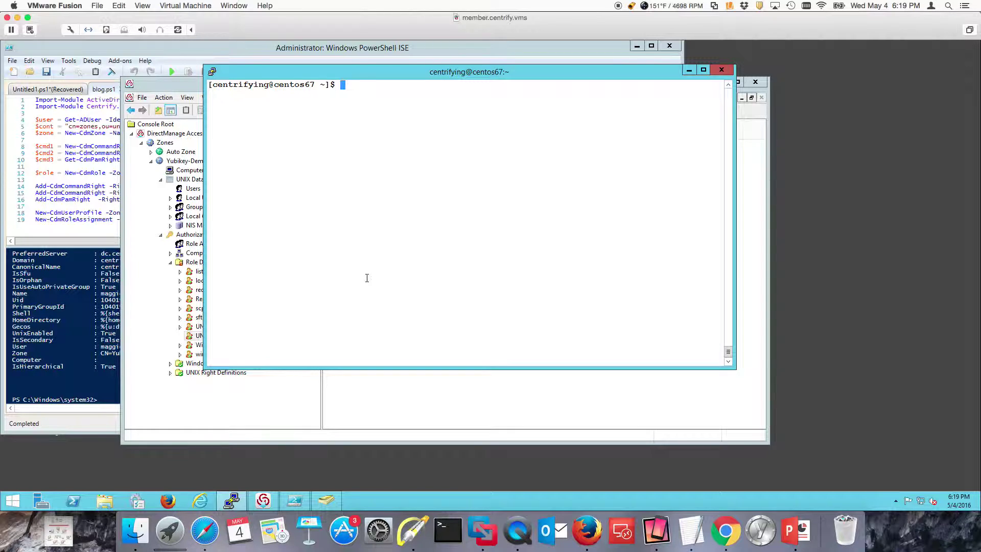
Step: Run the DNS update 'sudo usr/sbin/addns -U -m', which fails on the missing leading slash
text(/usr/sbin/addns)
key(ctrl+a)
text(sudo)
key(Delete)
key(ctrl+e)
text(-U )
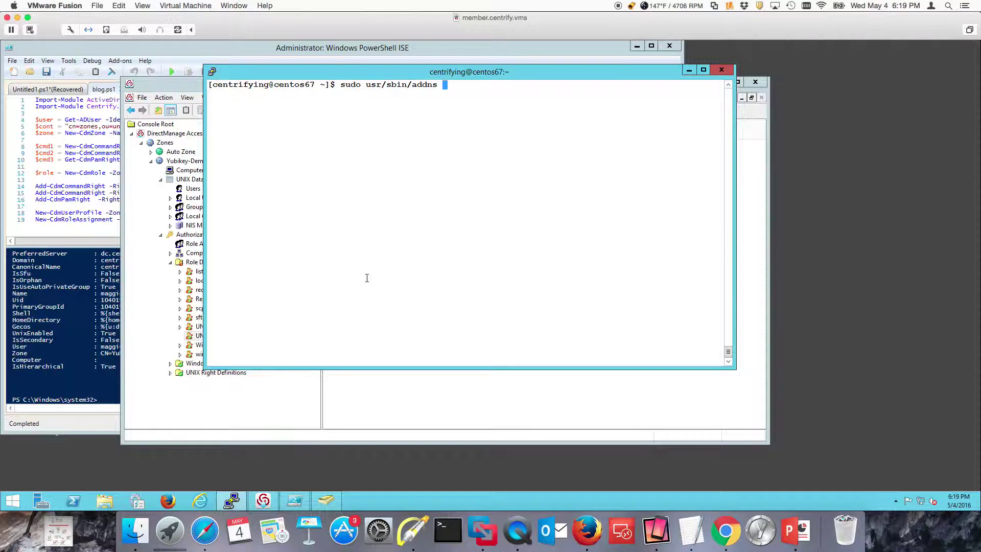
text(-m)
key(Return)
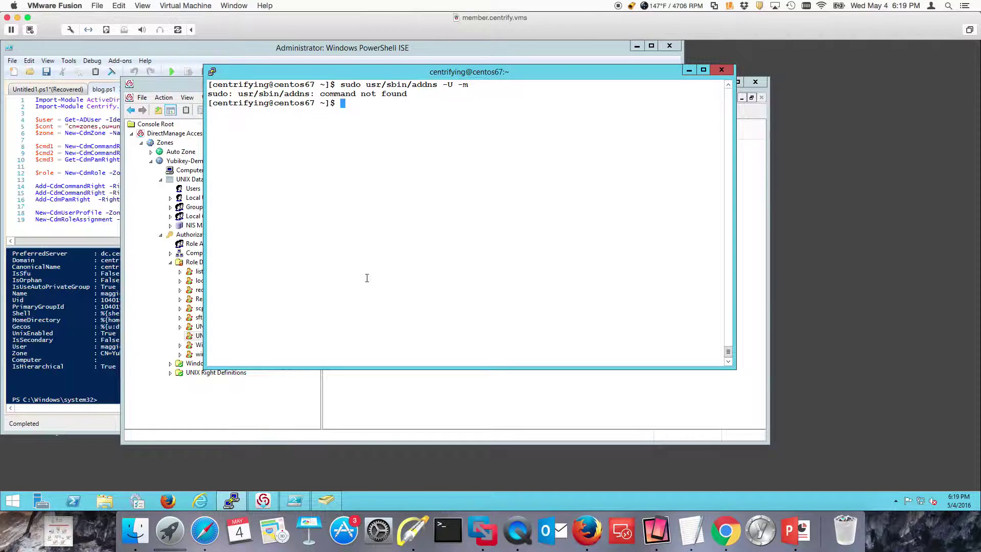
Step: Restore the leading slash and rerun 'sudo /usr/sbin/addns -U -m' to update the DNS records
key(Up)
key(Left)
key(Left)
key(Left)
key(Left)
key(Left)
key(Left)
key(Left)
key(Left)
key(Left)
key(Left)
key(Left)
key(Left)
key(Left)
key(Left)
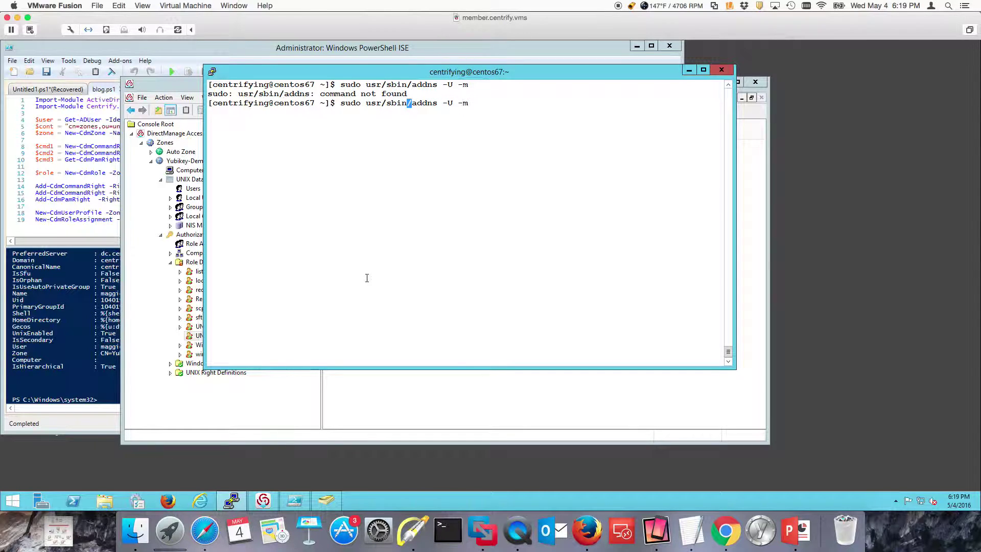
key(Right)
key(Right)
key(Left)
key(Left)
key(Left)
key(Left)
key(Left)
key(Left)
key(Left)
key(Left)
key(Left)
text(/)
key(Return)
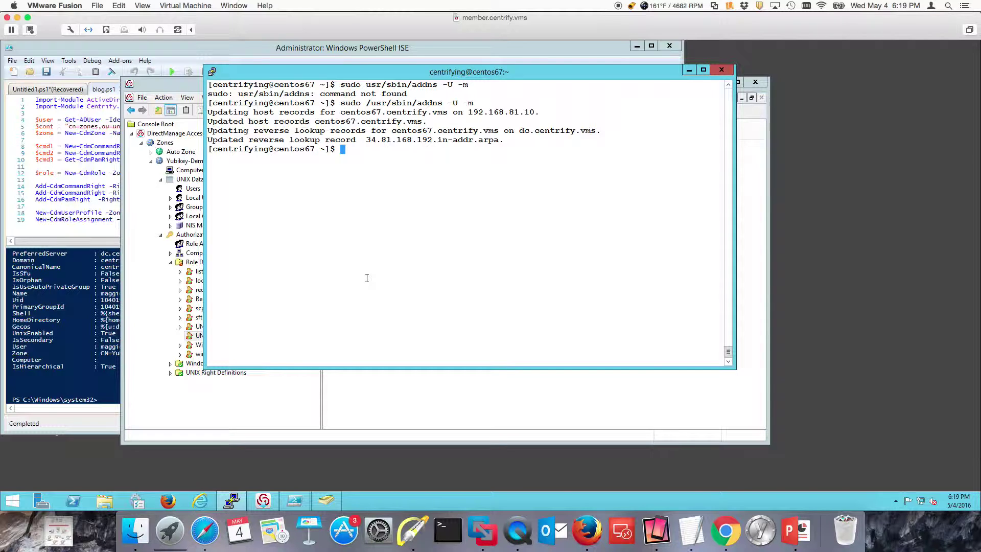
Step: Clear the screen and run 'adquery user', correcting the misspelled command name
key(ctrl+l)
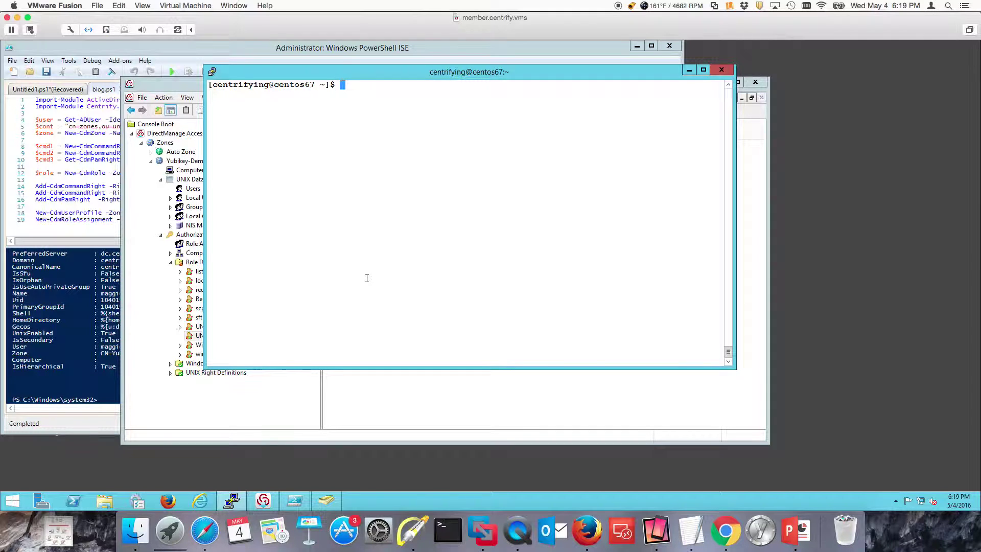
text(adquer user)
key(Return)
key(Up)
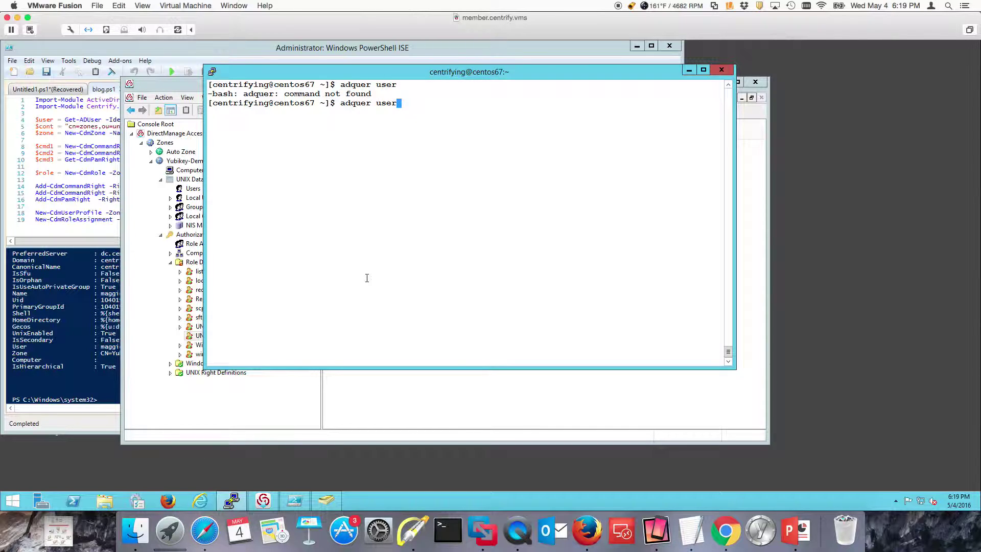
key(Left)
key(Left)
key(Left)
key(Left)
key(Left)
text(y)
key(Return)
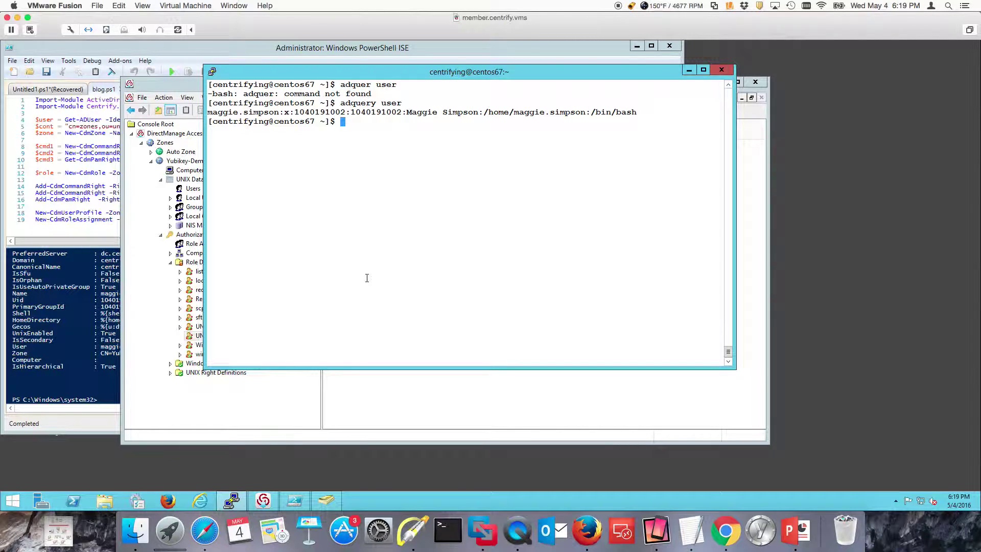
Step: Run 'sudo dzinfo --role' for the smart-card user to list their zone role and rights
text(sur)
key(BackSpace)
key(BackSpace)
key(BackSpace)
text(dzd)
key(BackSpace)
key(BackSpace)
key(BackSpace)
text(sudo dzinfo --role )
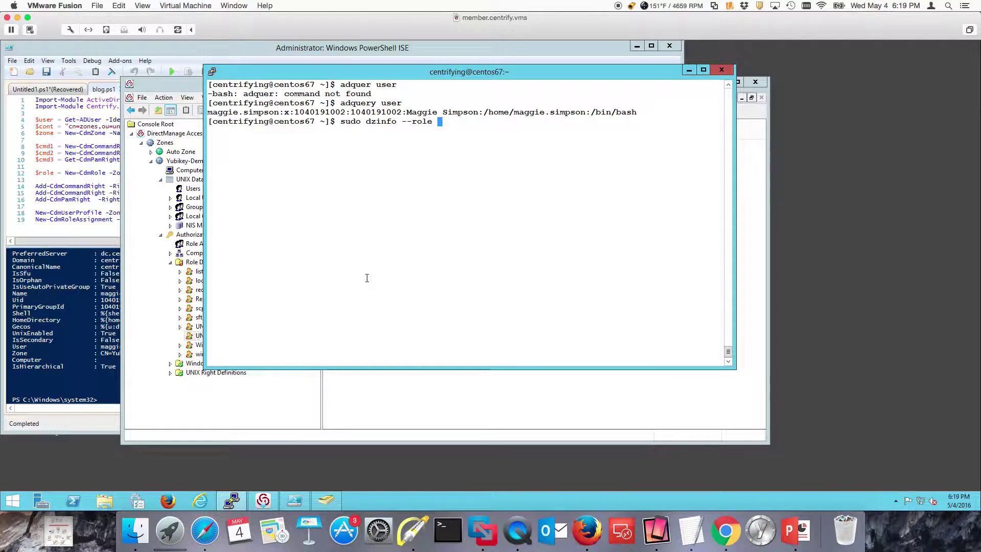
text(maggie.simpson)
key(Return)
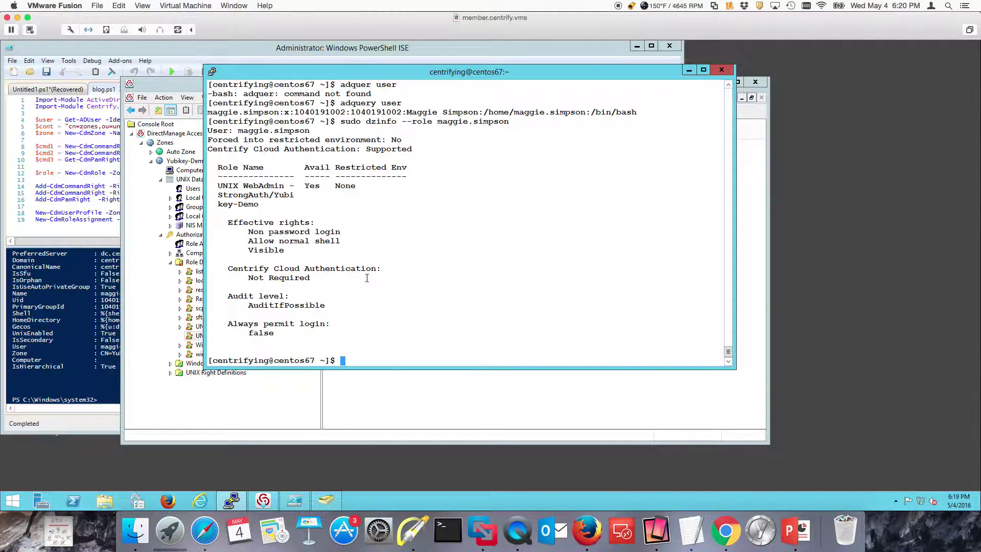
Step: Mark the non-password login right with an on-screen arrow, then clear the annotation
click(413, 529)
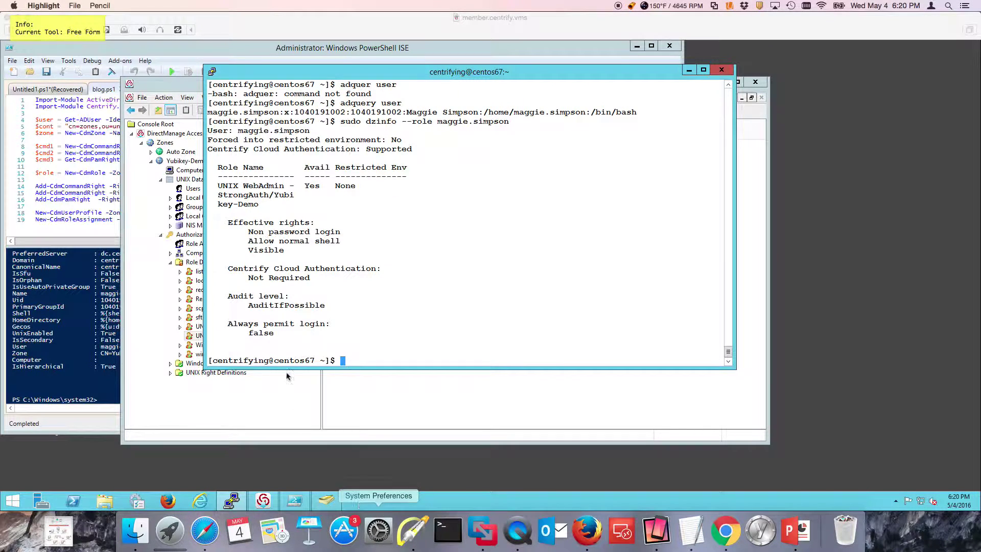
key(a)
drag(393, 210, 348, 230)
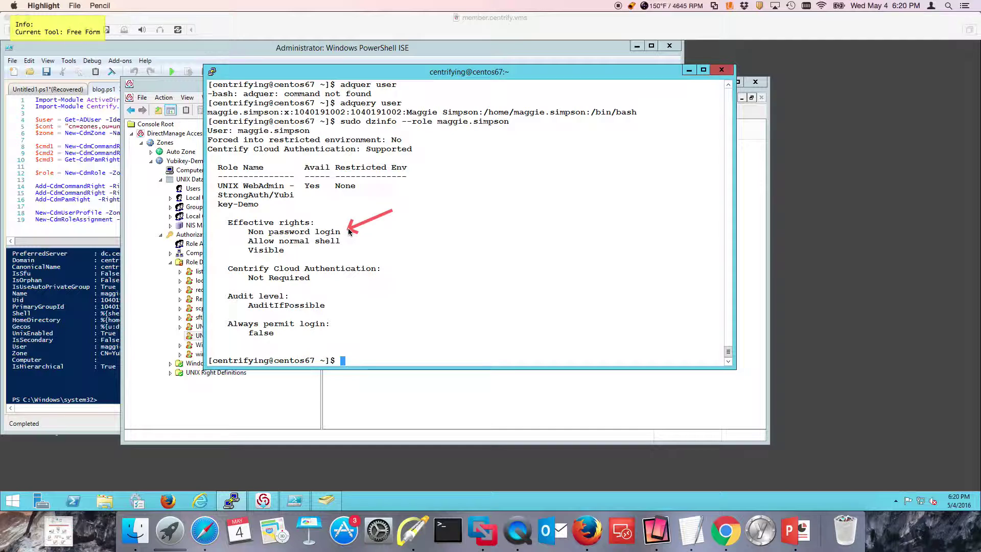
key(Escape)
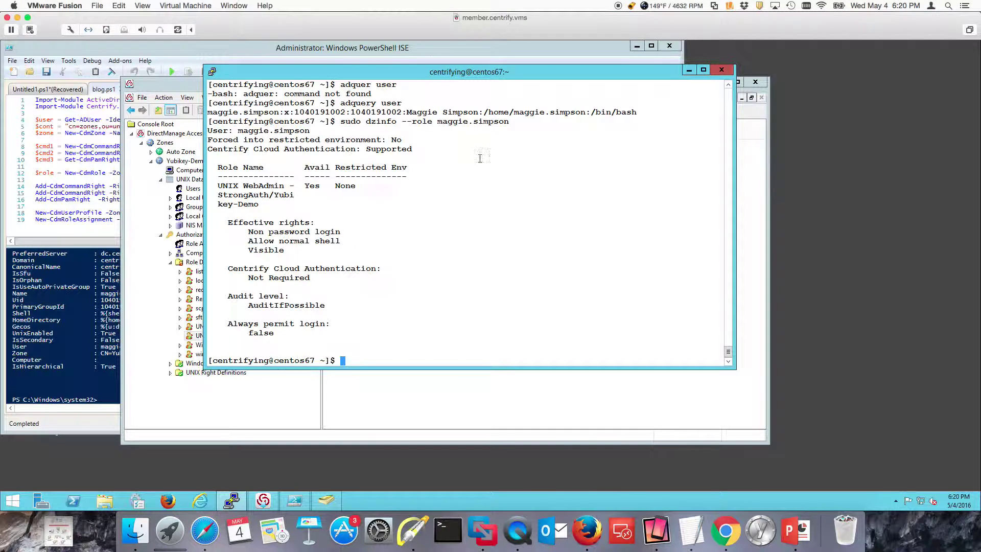
Step: Duplicate the session and attempt a password login as the first user, which is denied
click(211, 72)
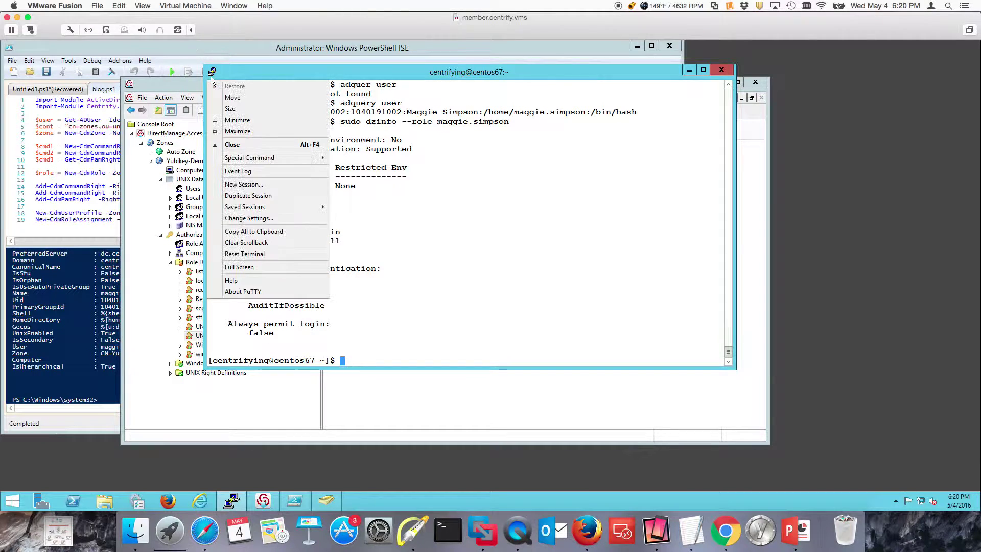
click(236, 196)
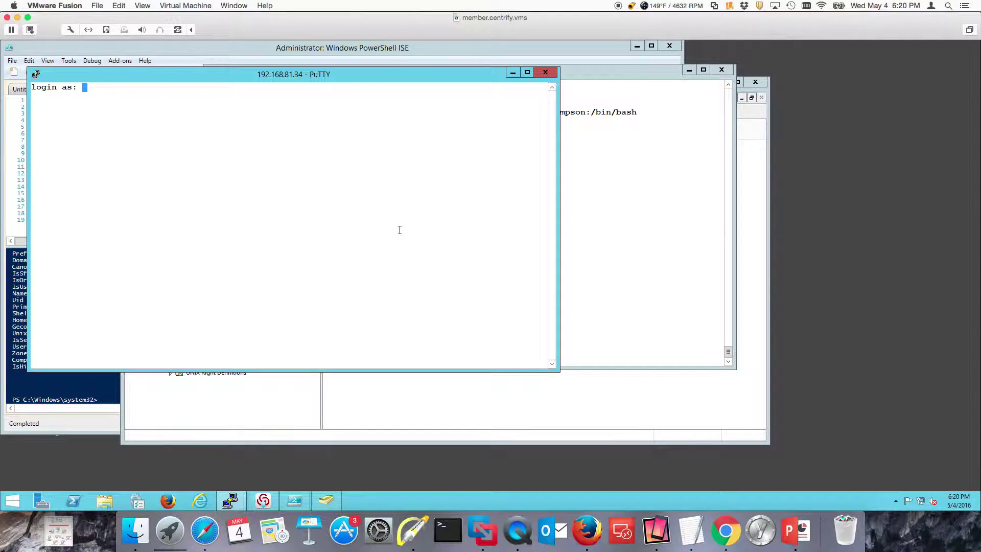
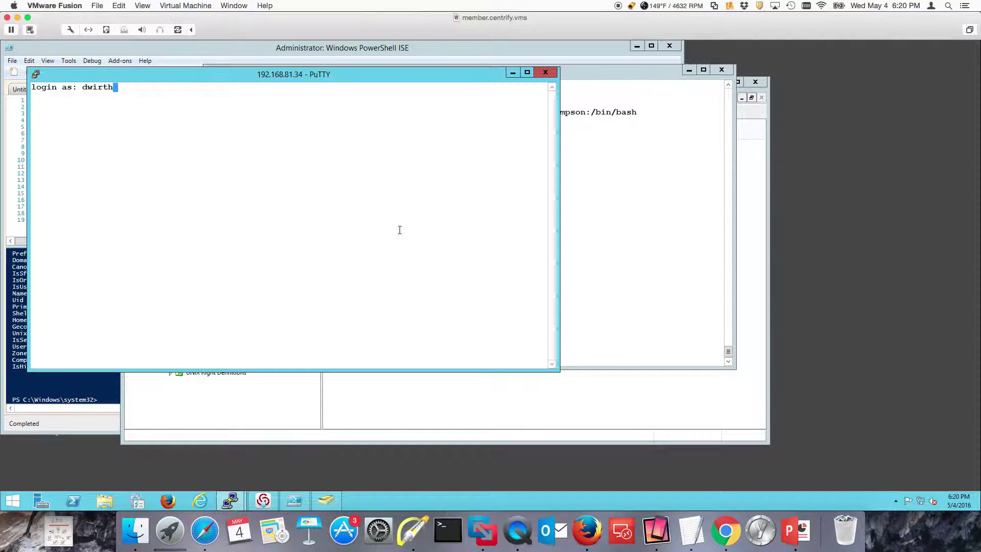
key(Return)
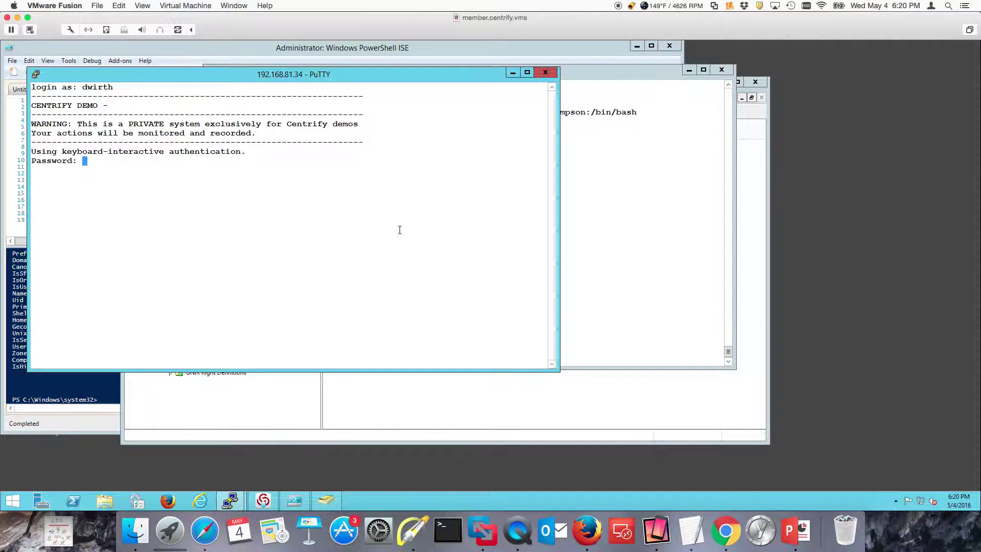
key(Return)
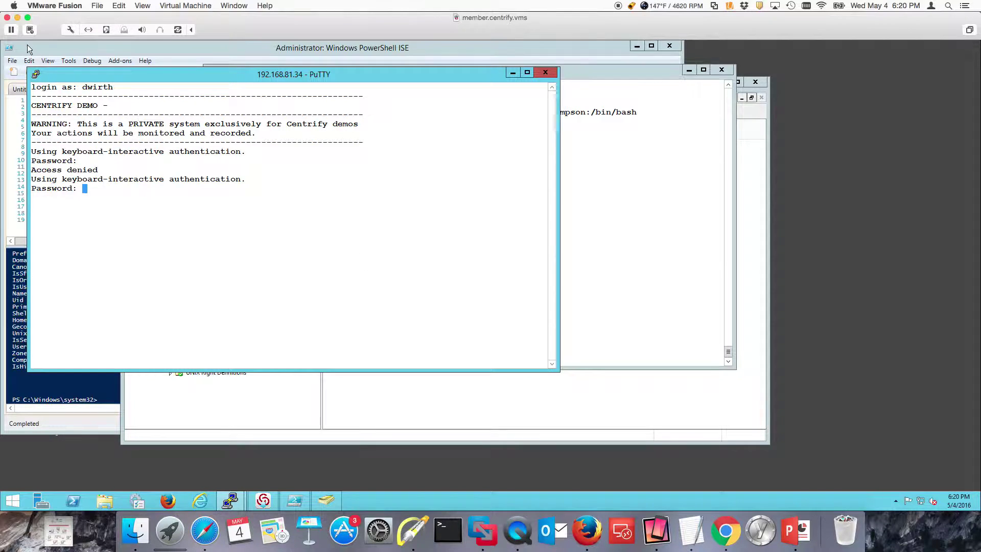
Step: Attempt a password login as the smart-card user in a second session, then return to the admin session
click(36, 75)
click(76, 200)
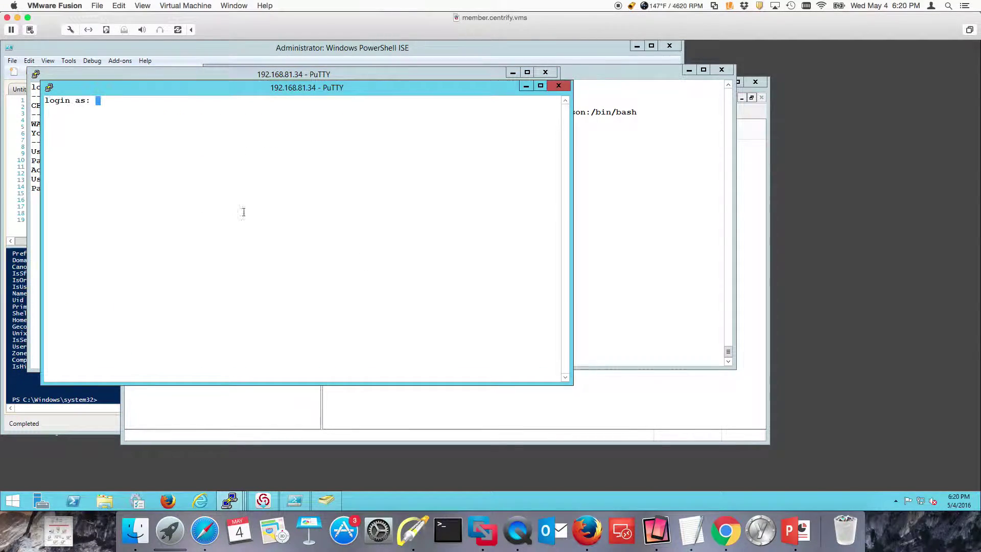
text(maggie.simpson)
key(Return)
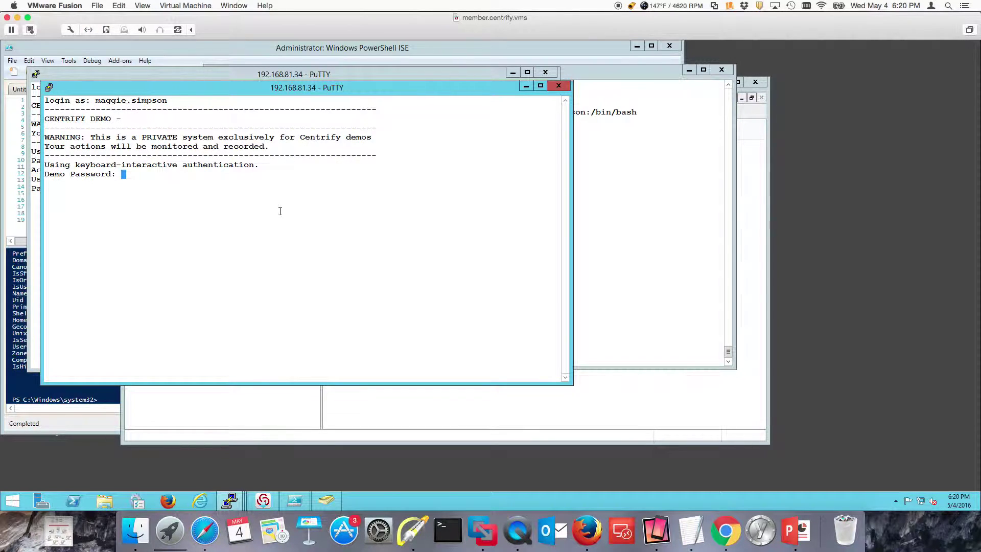
key(Return)
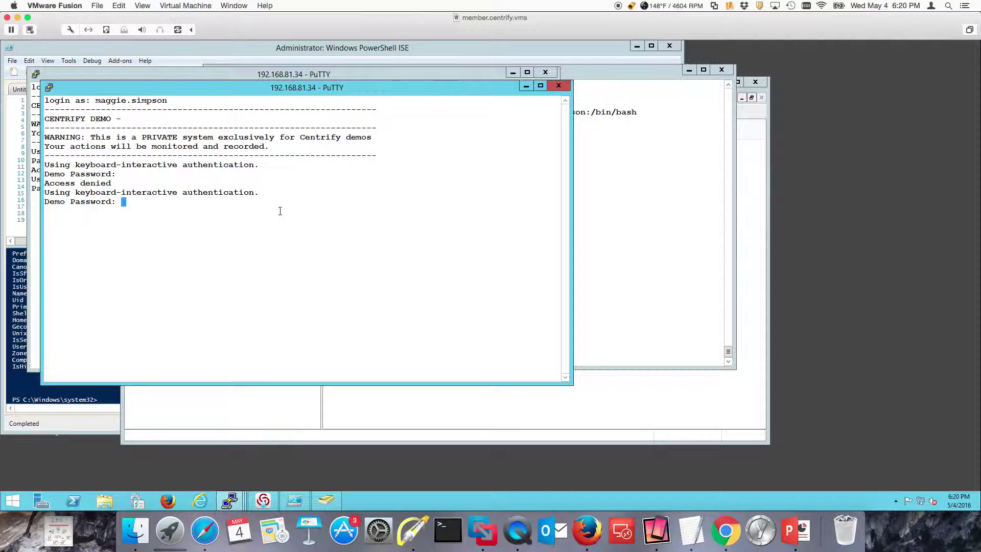
key(Return)
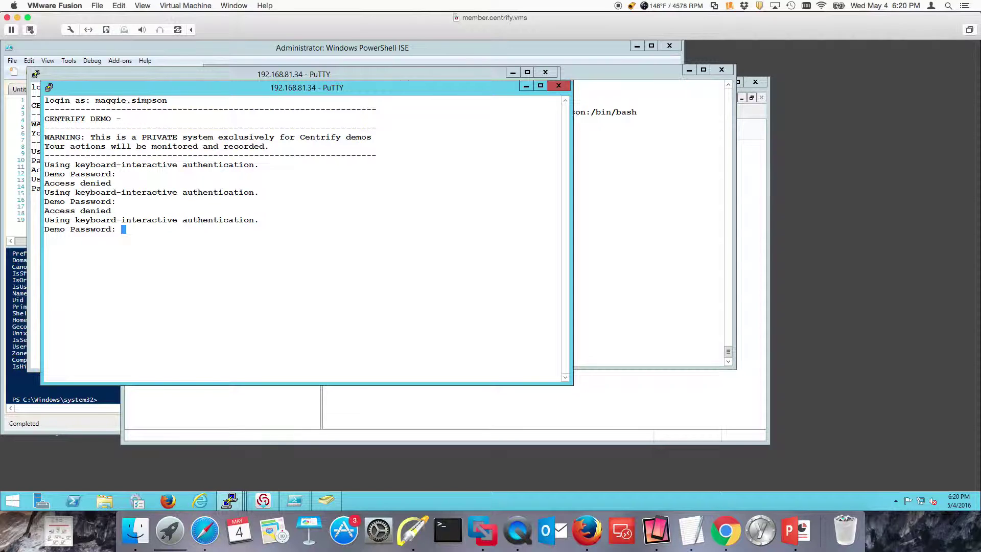
click(574, 233)
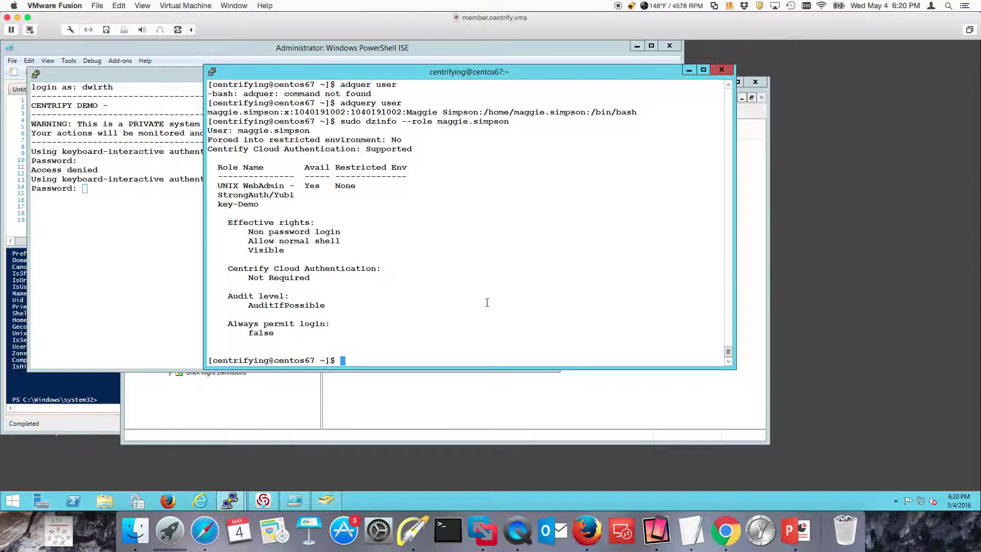
Step: Switch to the member2 VM, confirm the Yubikey is attached, and dismiss the CENTRIFY DEMO notice
click(231, 6)
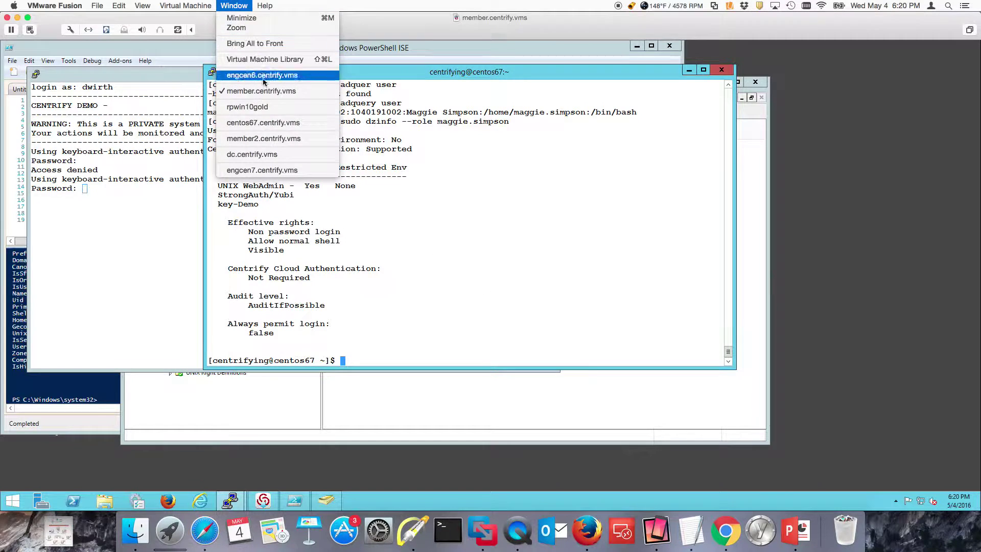
click(275, 139)
click(500, 31)
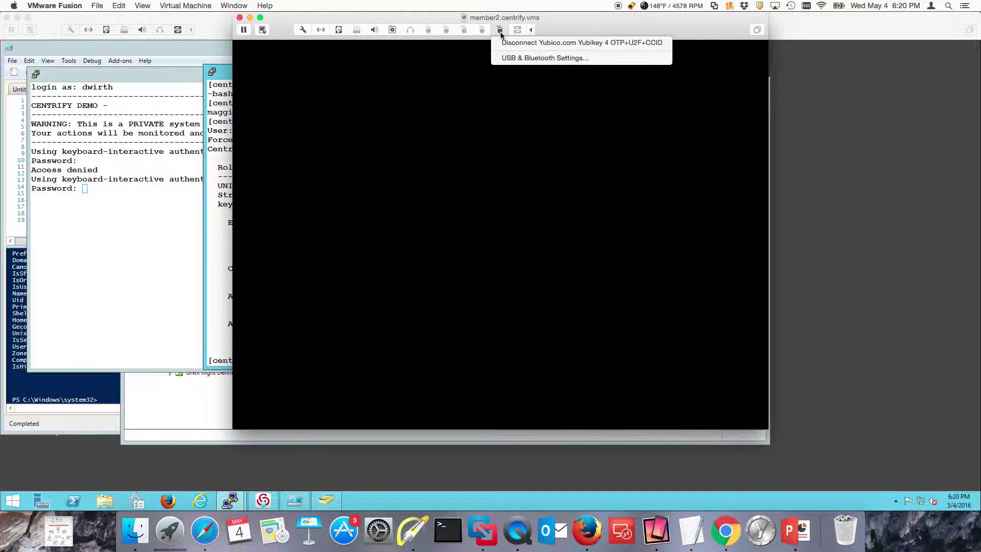
click(601, 34)
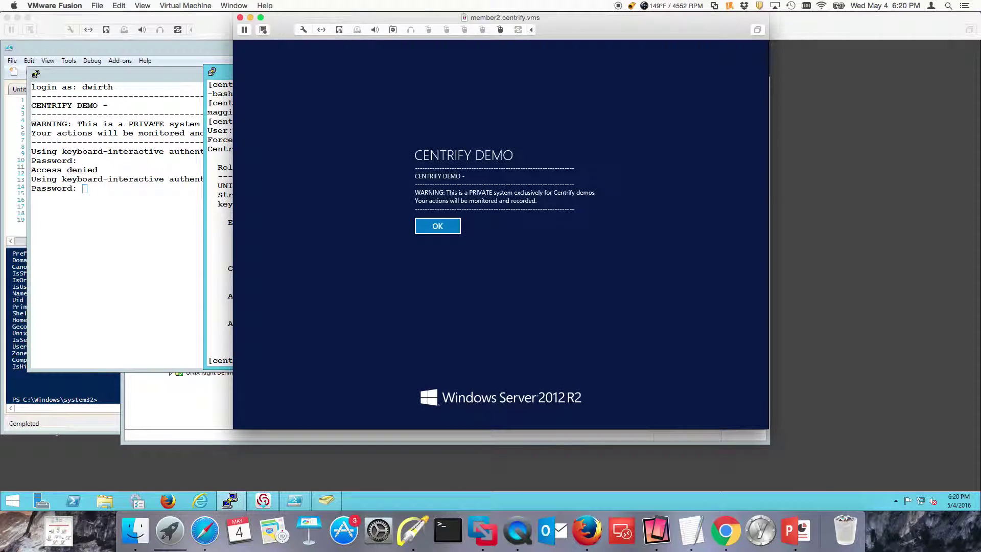
key(Return)
Step: Attempt a password sign-in as the smart-card user and acknowledge the smart-card-required refusal
click(465, 216)
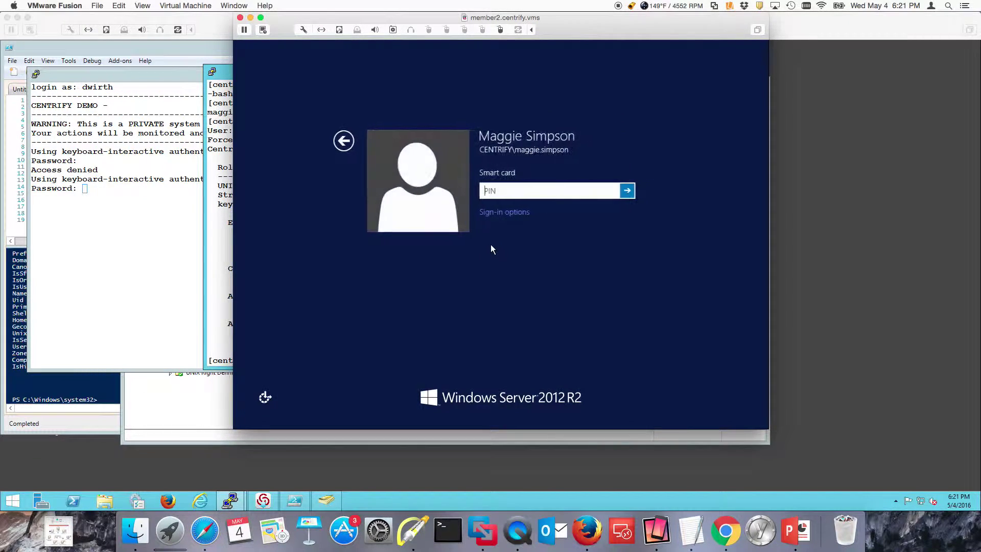
click(498, 213)
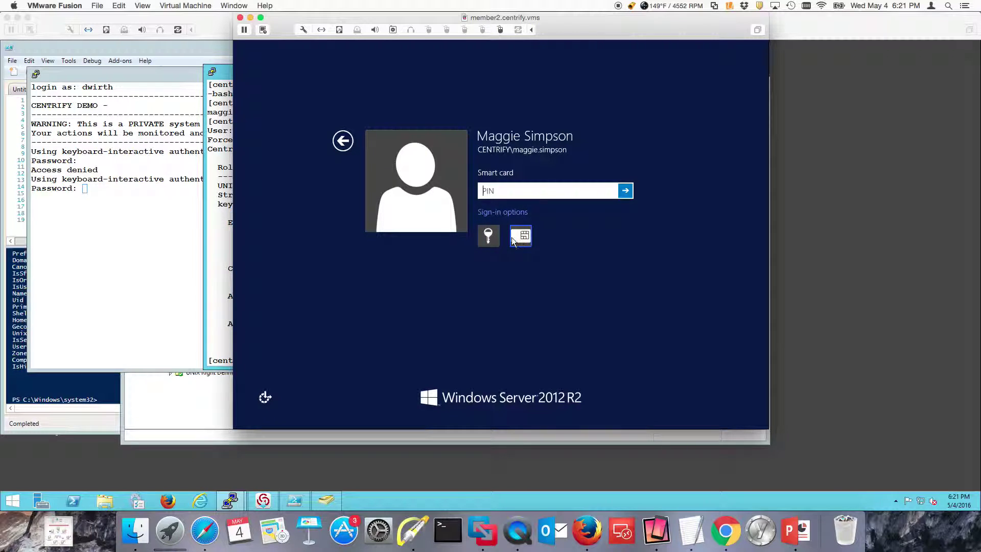
click(491, 237)
text(*****)
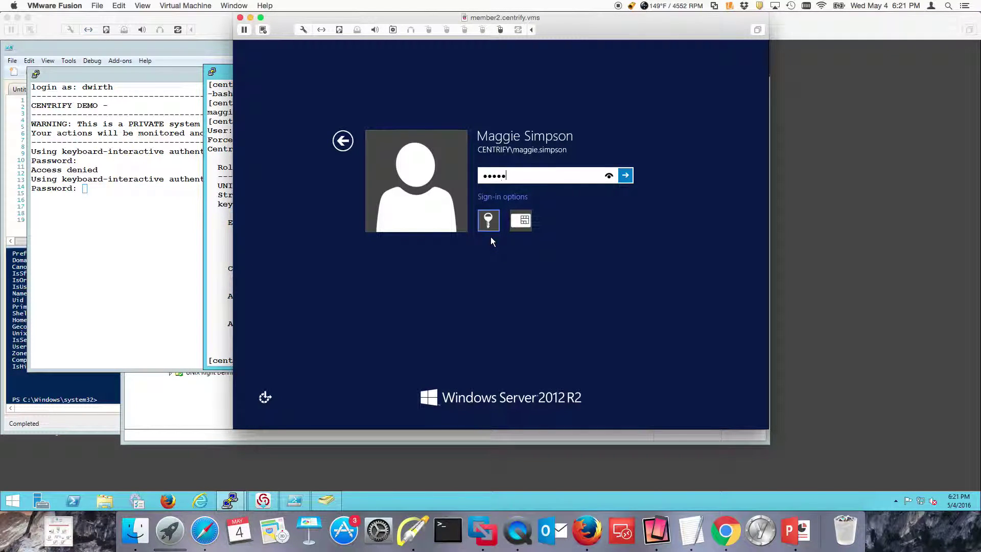
text(***)
key(Return)
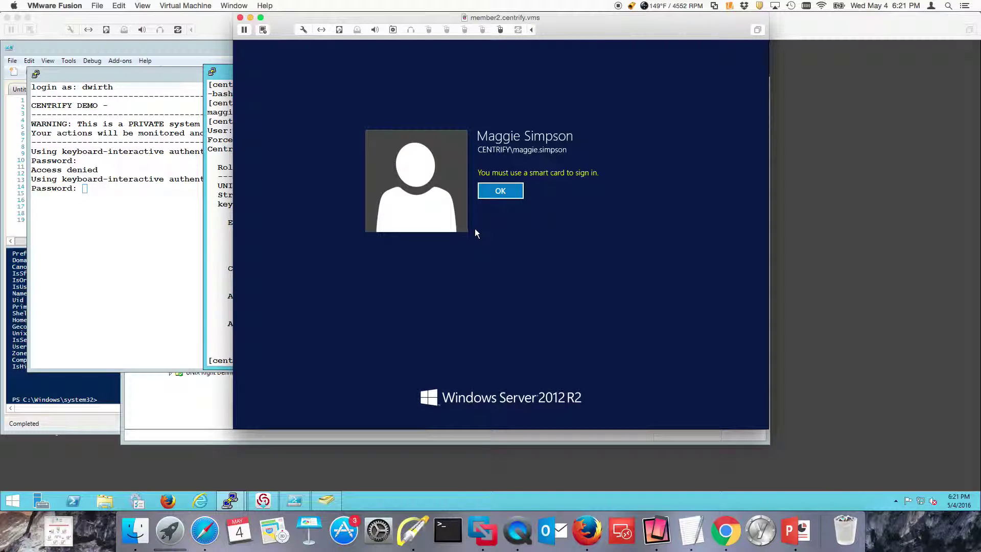
click(493, 195)
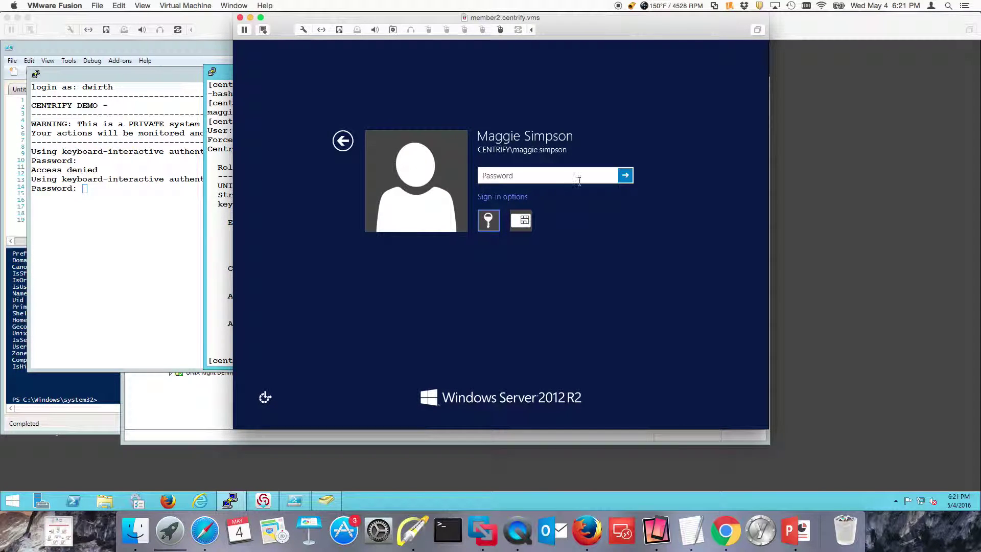
Step: Sign in with the smart card by entering its PIN
click(522, 218)
text(*)
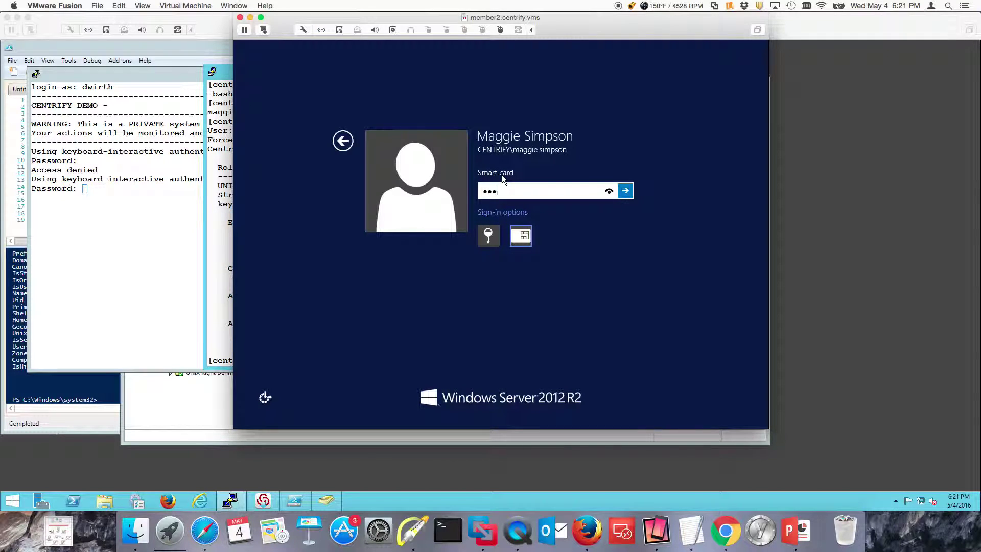
text(**)
key(Return)
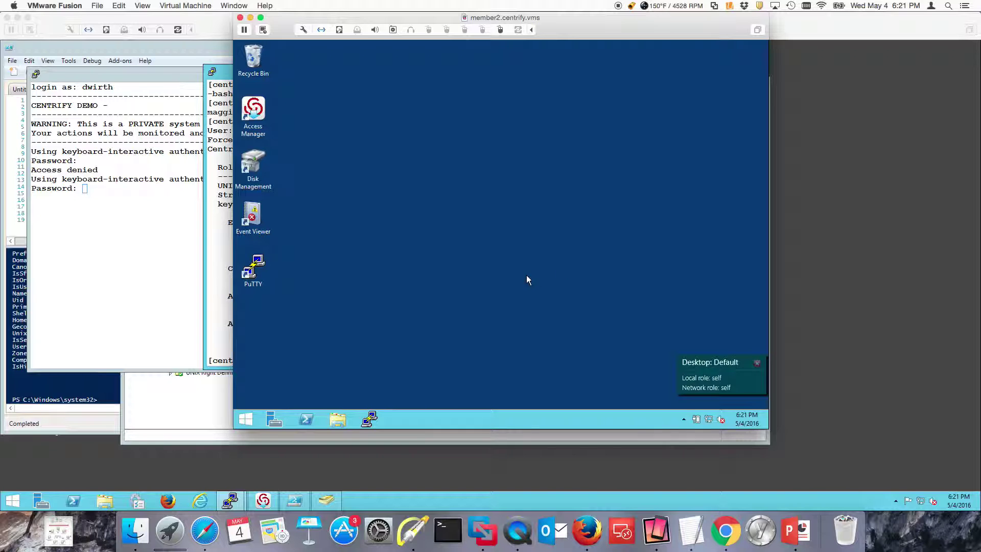
Step: Launch PuTTY and load the saved centos67 session
double_click(250, 272)
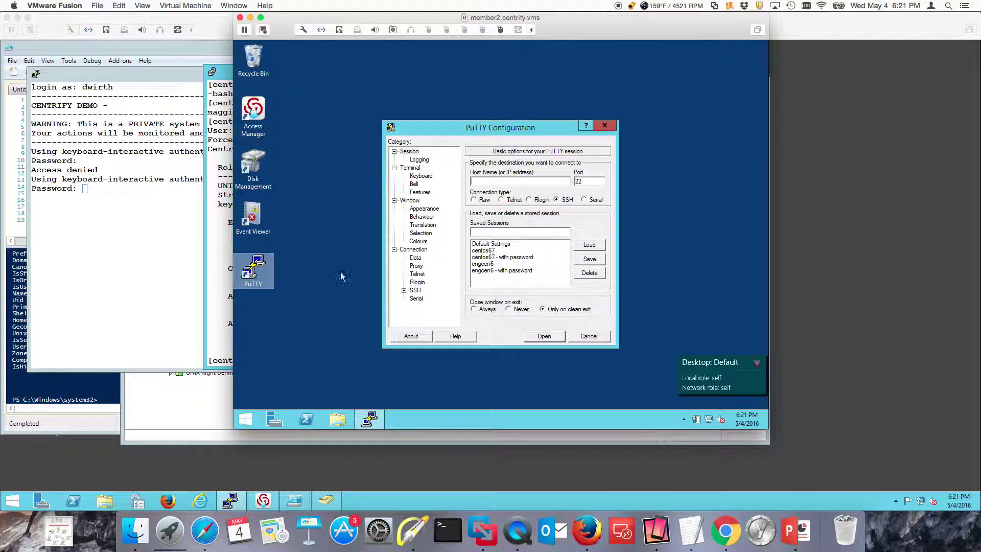
click(501, 250)
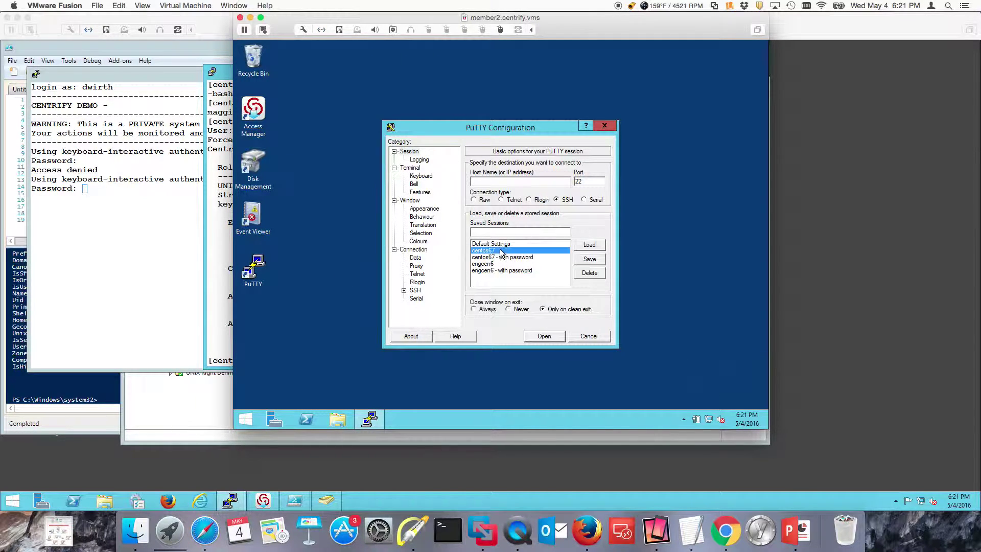
click(590, 245)
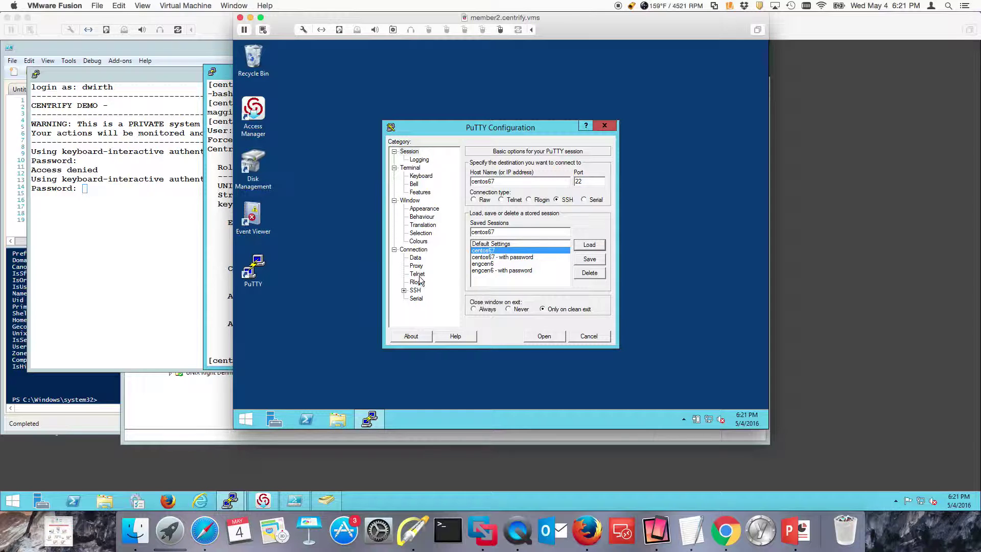
Step: Review the SSH Auth, Kerberos and GSSAPI settings of the centos67 session
click(404, 290)
click(427, 284)
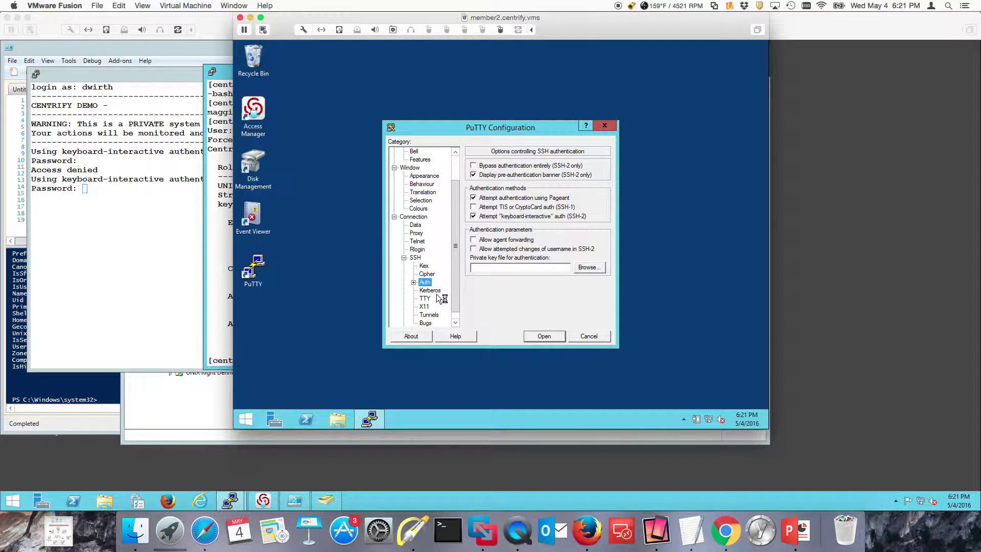
click(432, 291)
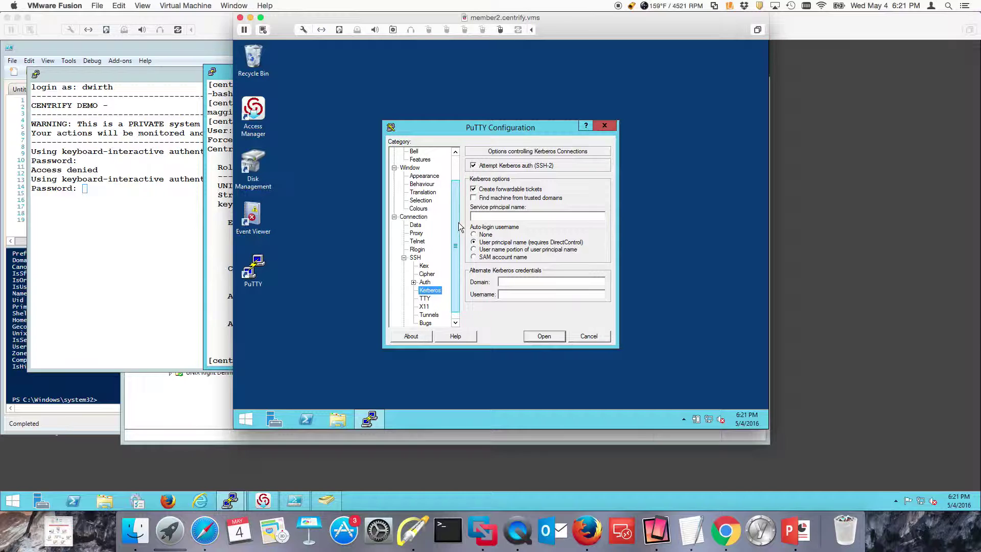
mouse_move(460, 224)
mouse_down()
mouse_move(472, 171)
mouse_move(469, 235)
mouse_up()
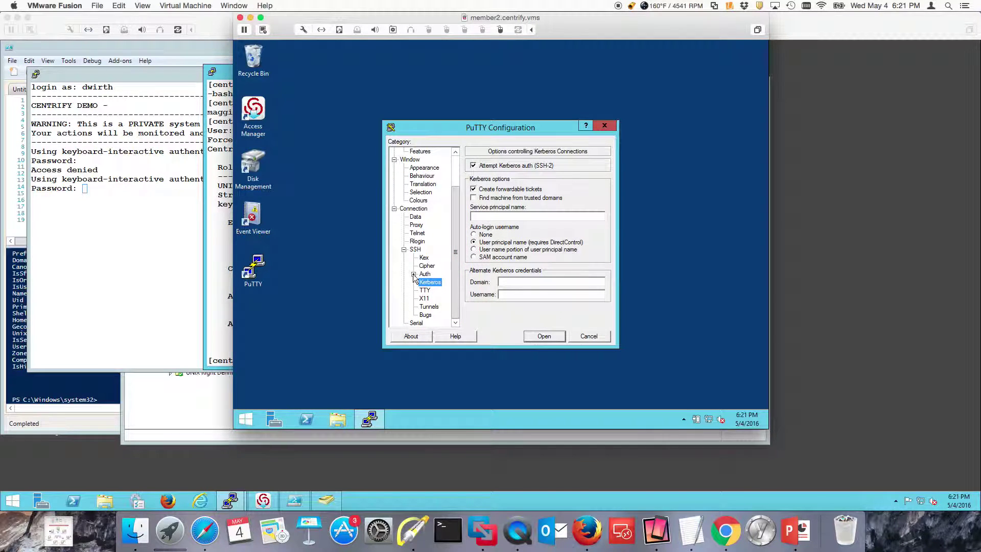
click(414, 282)
click(441, 282)
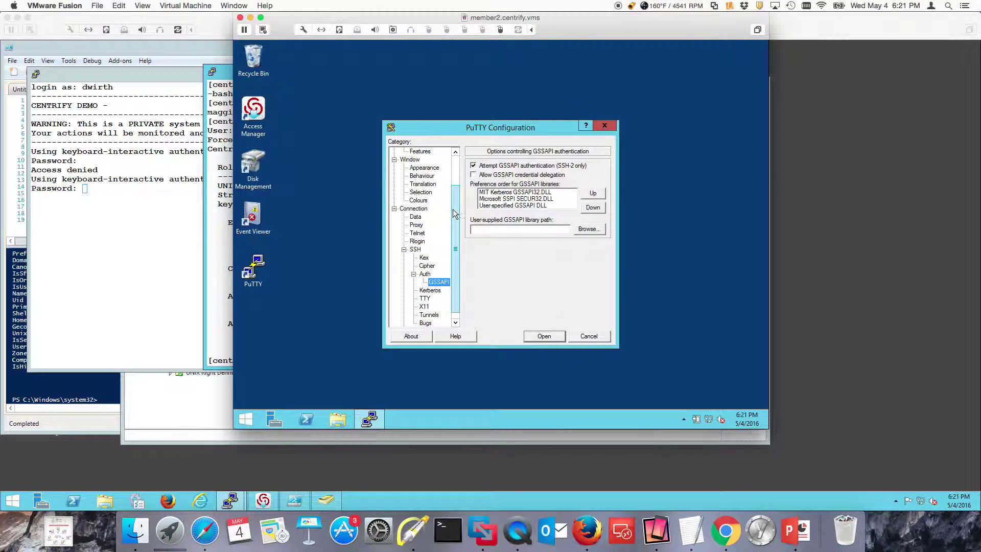
drag(455, 240, 415, 162)
Step: Reselect the centos67 session and open the Kerberos connection to the host
click(409, 152)
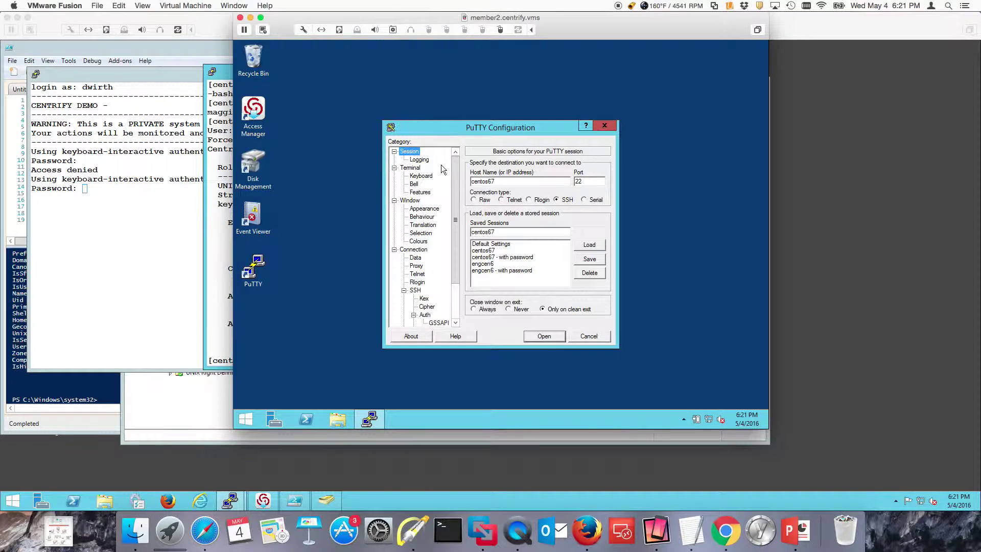
click(501, 250)
drag(524, 127, 501, 89)
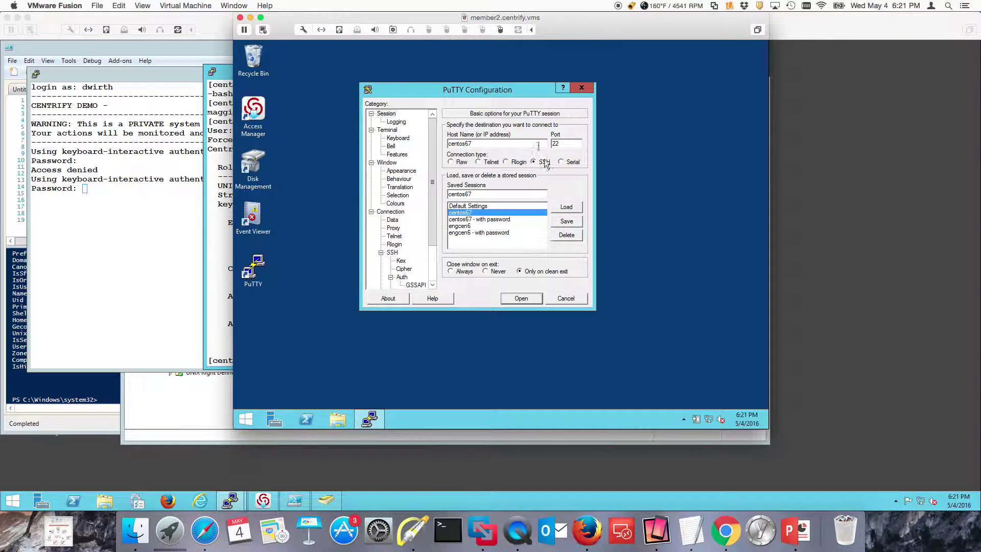
click(521, 298)
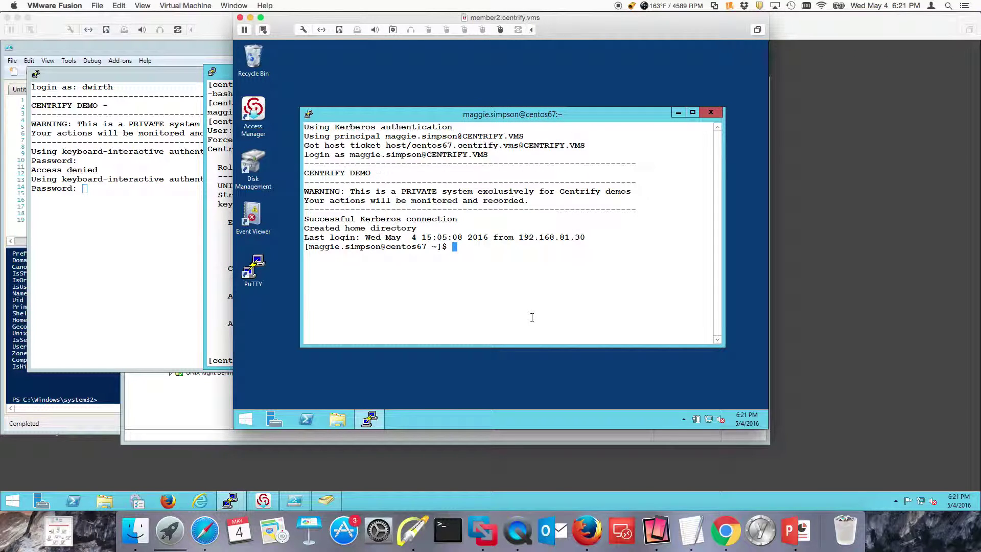
Step: Draw red arrows at the 'Created home directory' line and the host ticket's CENTRIFY.VMS realm
click(417, 531)
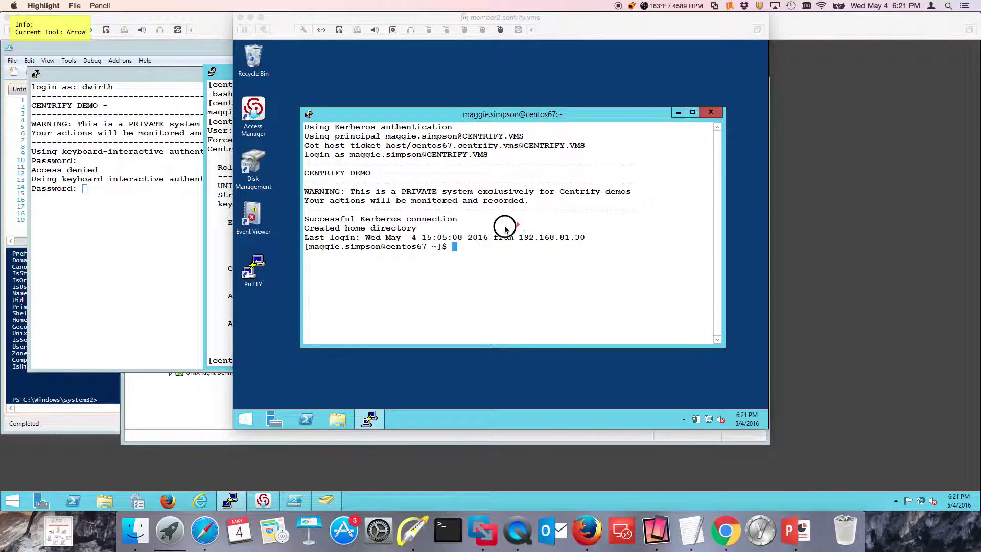
drag(505, 228, 466, 226)
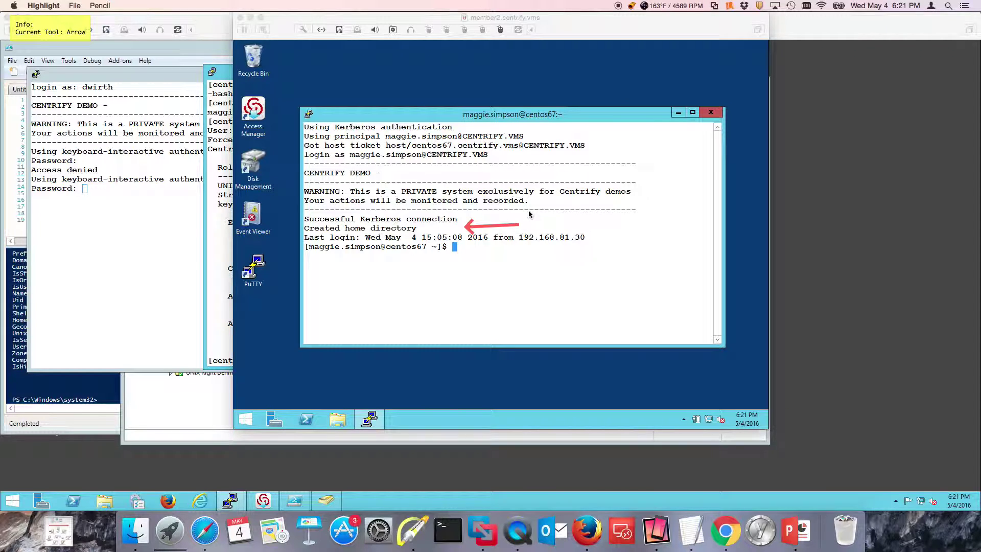
key(f)
key(a)
drag(632, 131, 583, 144)
key(f)
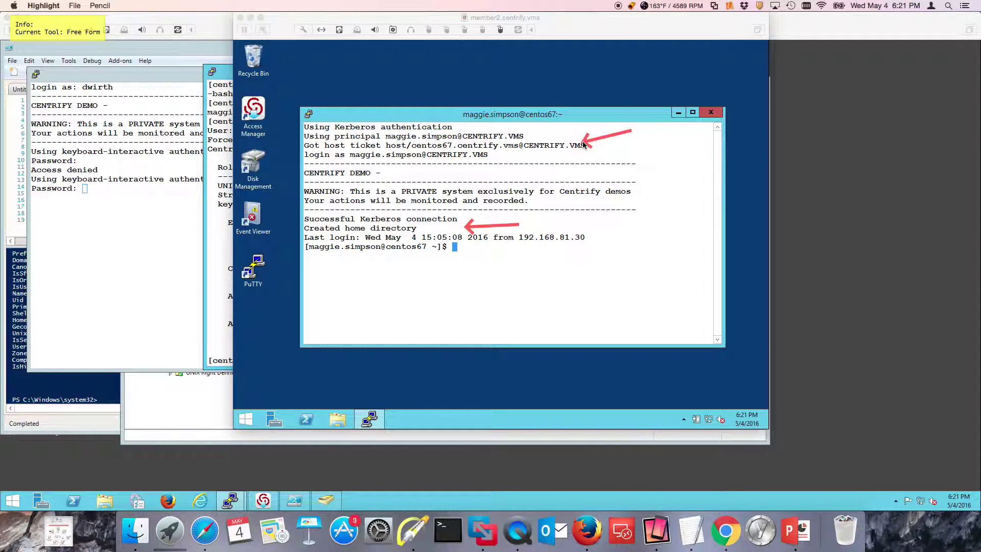